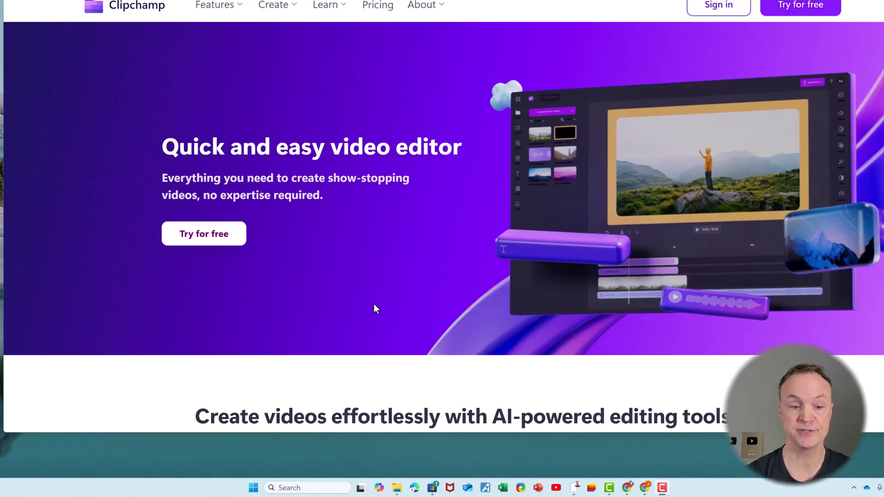
# - Open the Windows search panel, which lists Microsoft Clipchamp among recent apps
pyautogui.click(306, 487)
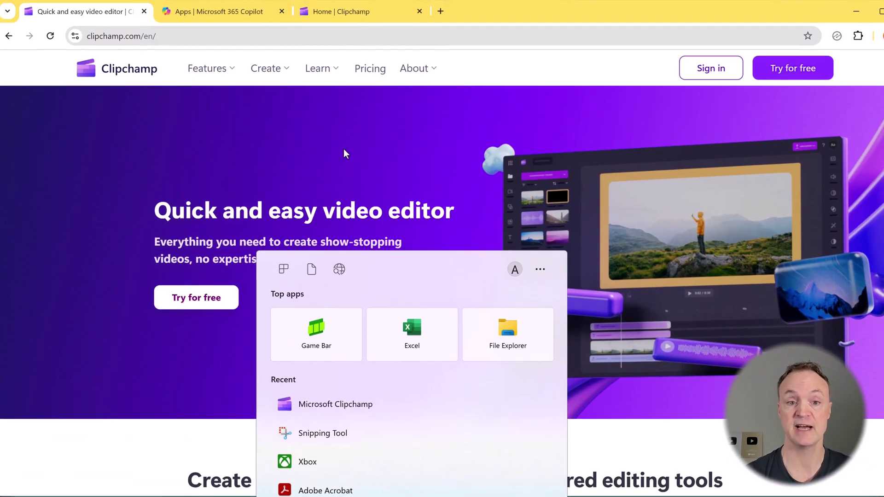
# - Close the Start panel and switch to the 'Apps | Microsoft 365 Copilot' browser tab
pyautogui.click(354, 90)
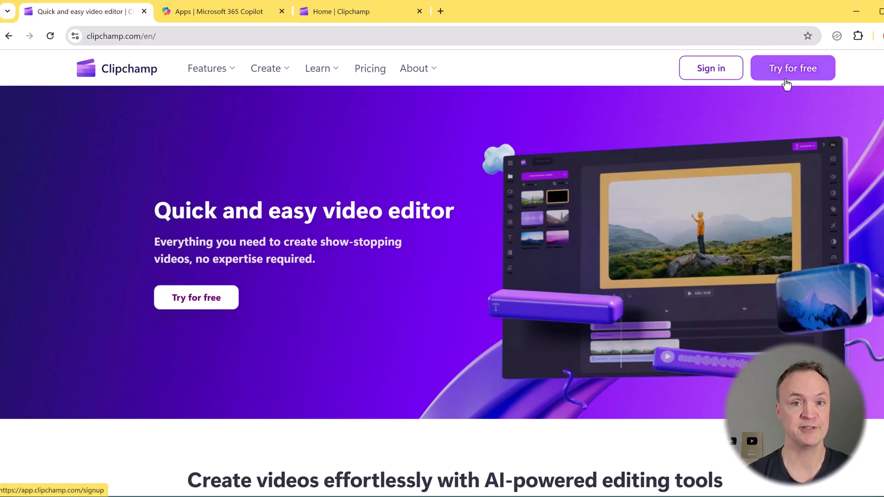
pyautogui.click(220, 19)
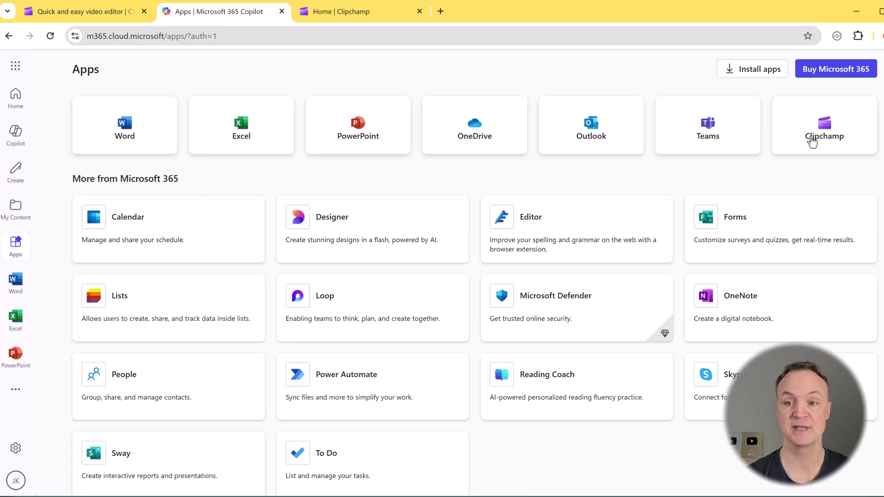
# - Launch Clipchamp from its card on the Microsoft 365 Apps page
pyautogui.click(838, 142)
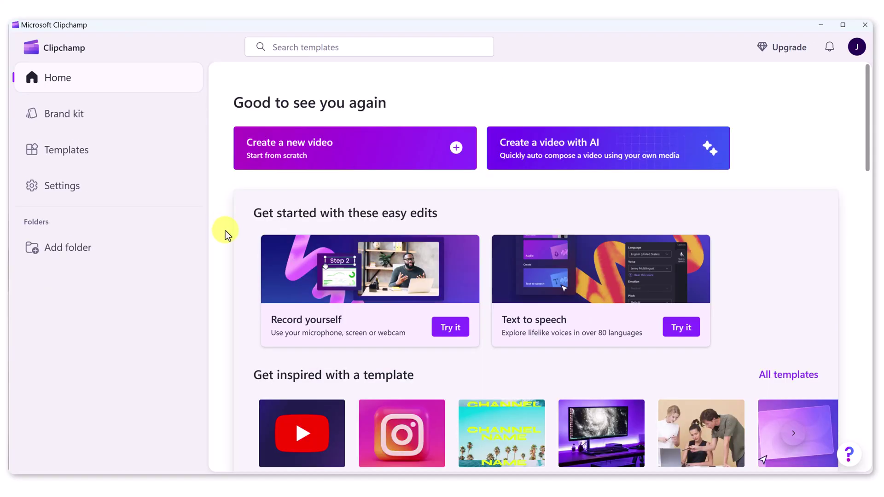
pyautogui.scroll(-3, 225, 231)
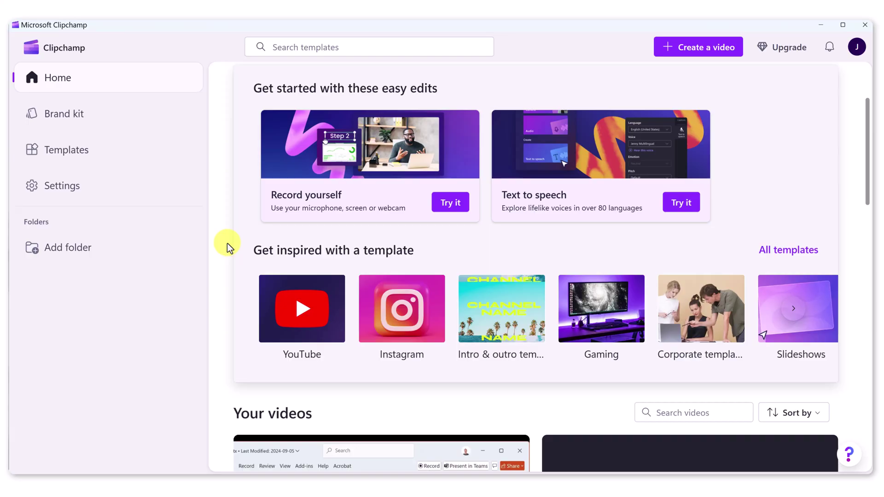
pyautogui.scroll(3, 228, 243)
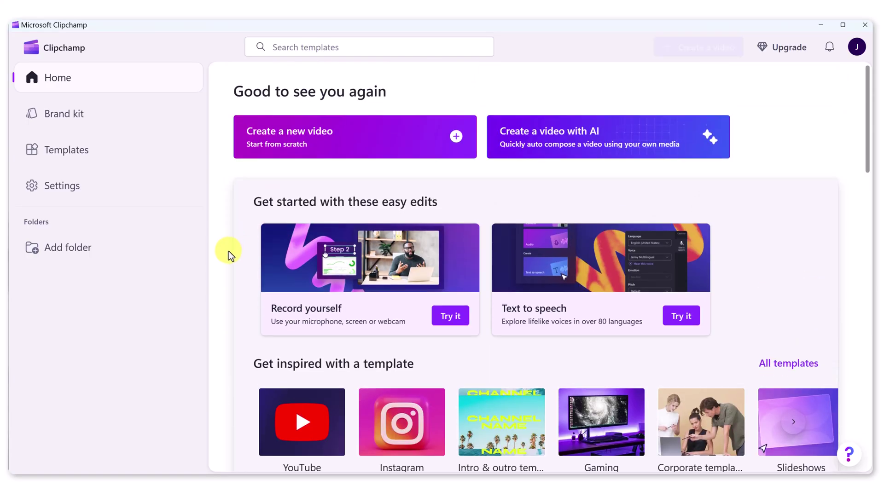
pyautogui.scroll(-12, 228, 250)
pyautogui.scroll(5, 473, 372)
pyautogui.scroll(8, 473, 372)
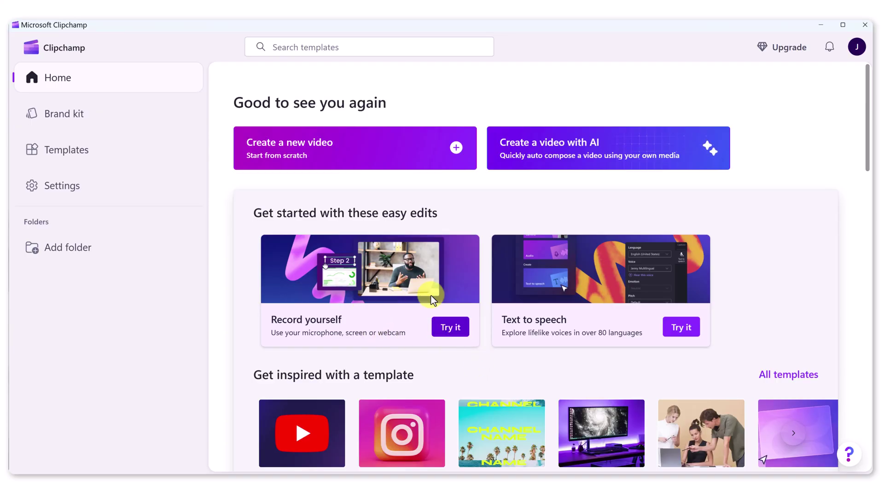
# - Create a new blank video and open the Screen and camera recorder from Record & create
pyautogui.click(327, 159)
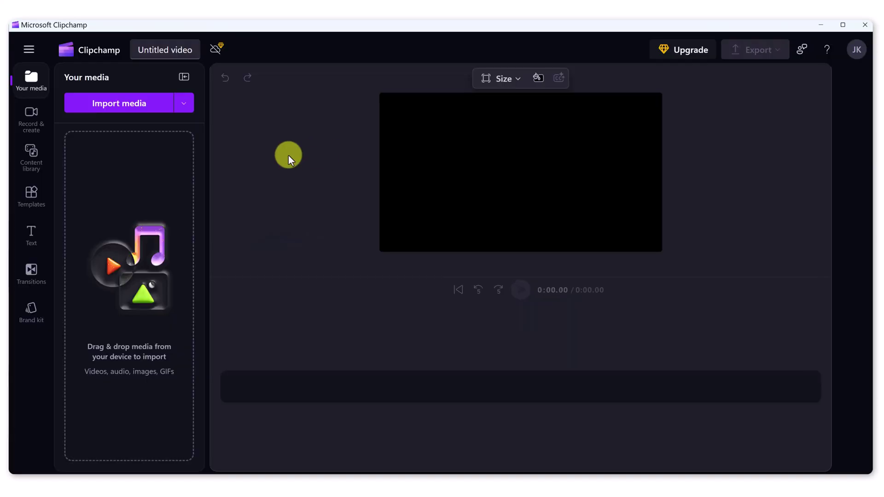
pyautogui.click(36, 134)
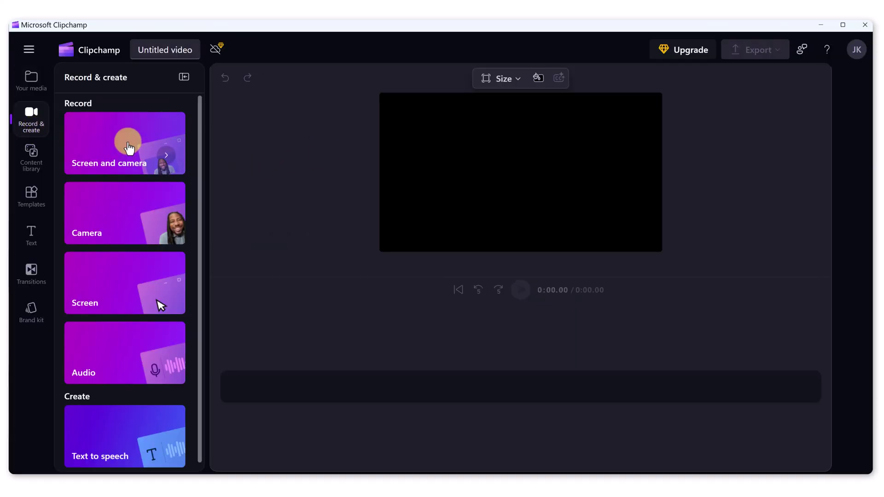
pyautogui.click(38, 56)
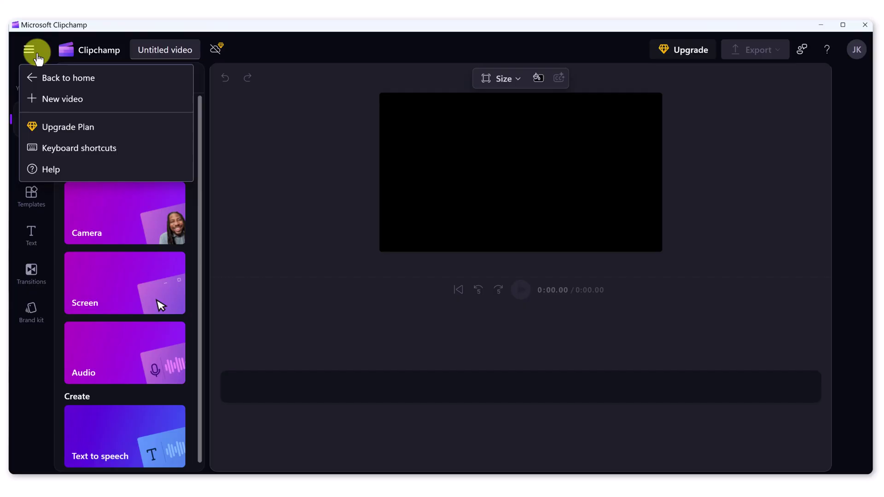
pyautogui.click(61, 78)
pyautogui.click(299, 156)
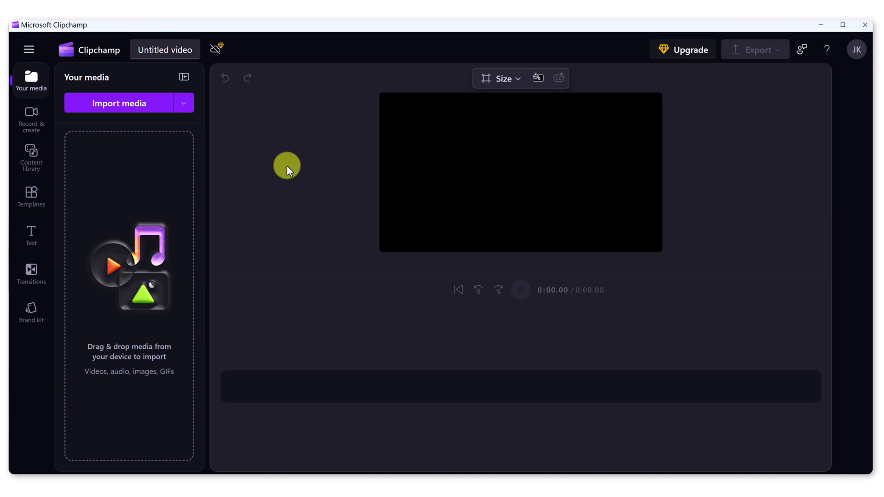
pyautogui.click(32, 118)
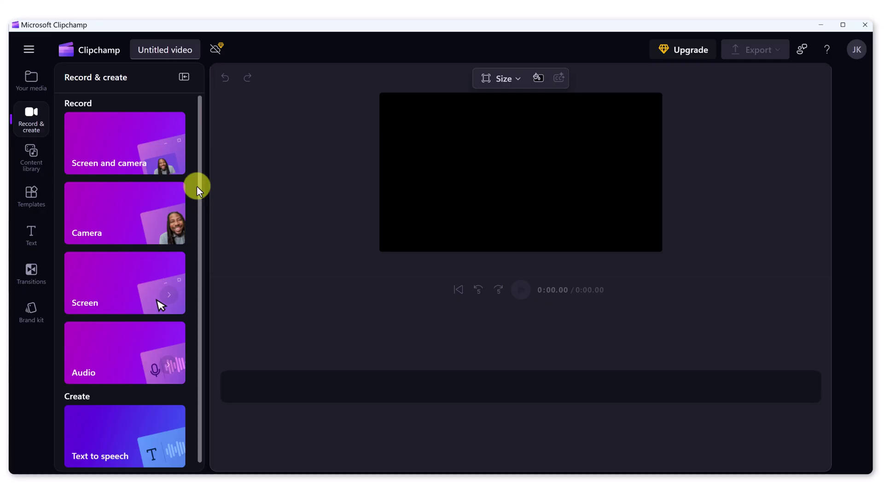
pyautogui.click(102, 151)
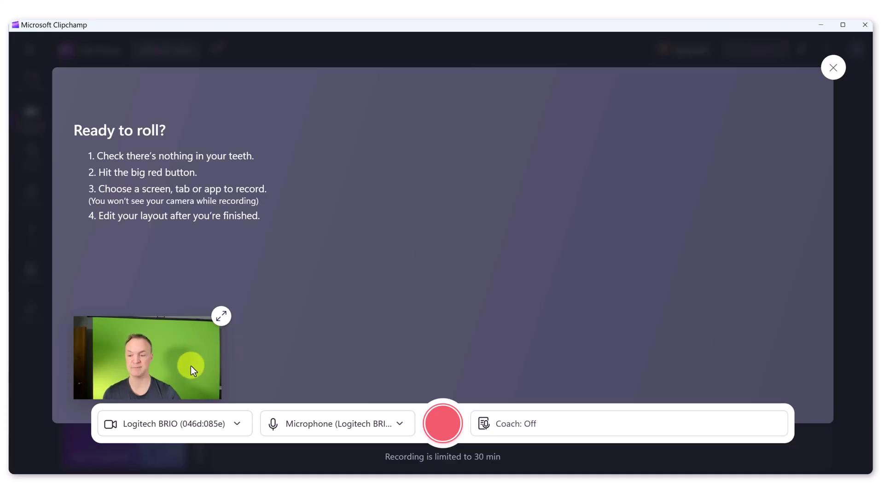
# - Use the Logitech BRIO camera and select Microphone (Logitech BRIO) in the recorder
pyautogui.click(246, 435)
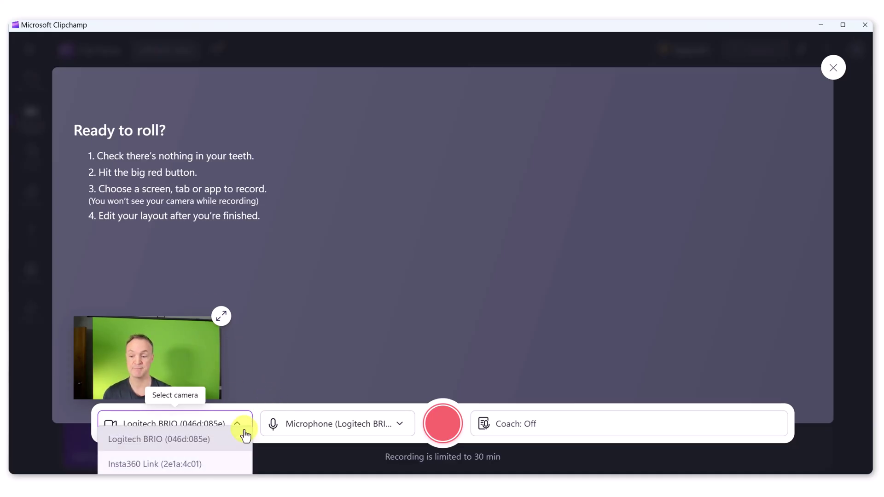
pyautogui.click(401, 431)
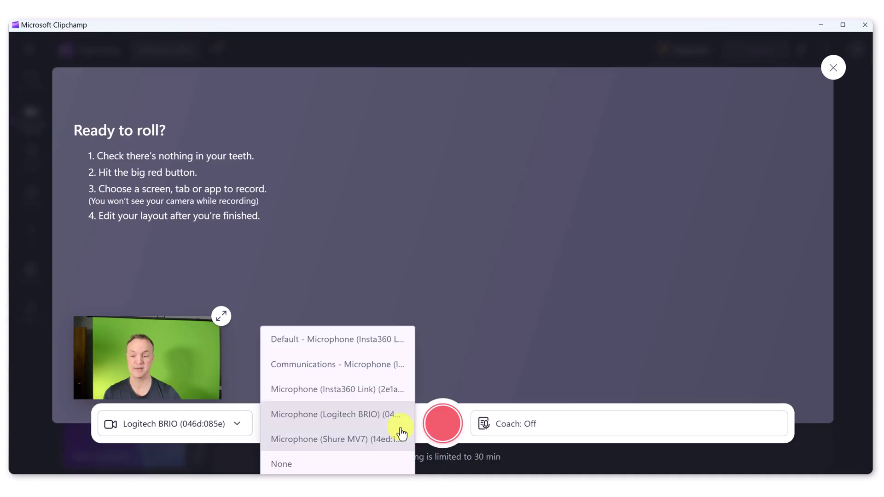
pyautogui.click(351, 416)
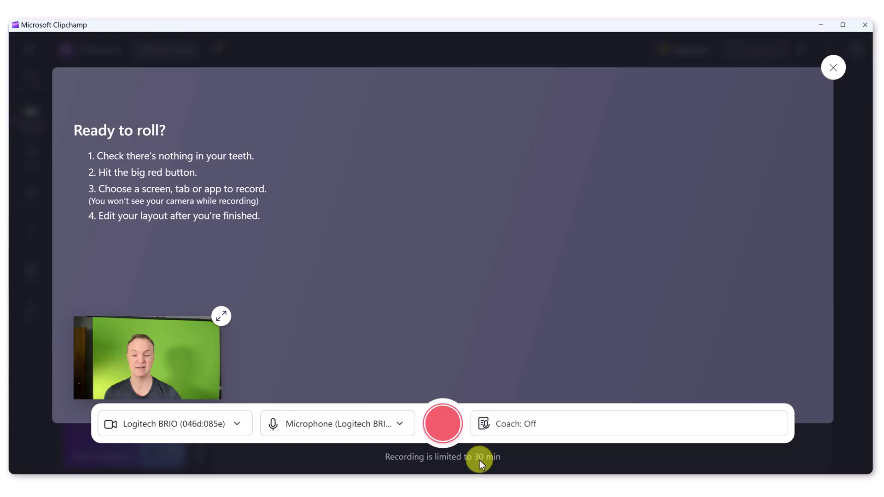
# - Start recording, sharing the 'Preparing Your Dog for Grooming' PowerPoint window with the webcam
pyautogui.click(443, 426)
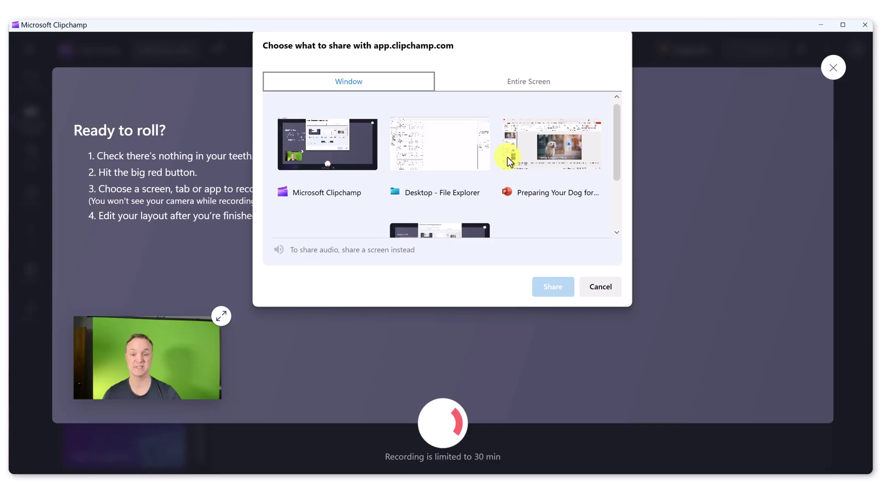
pyautogui.click(525, 88)
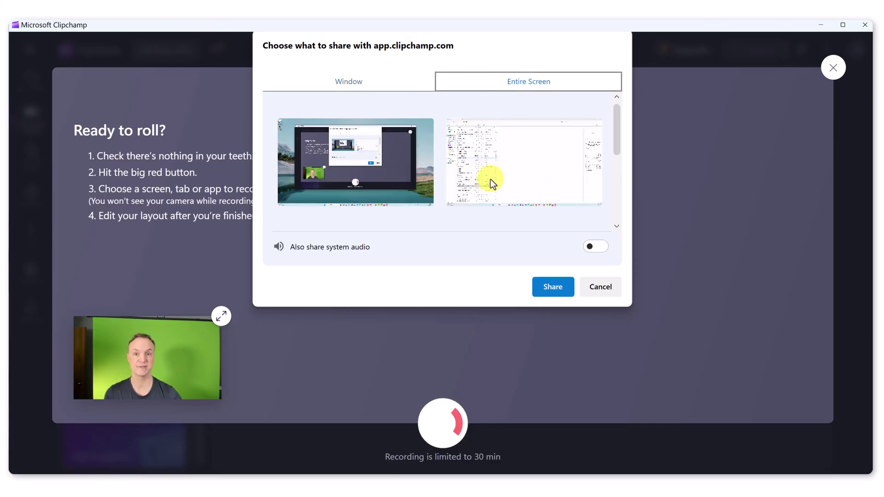
pyautogui.click(346, 79)
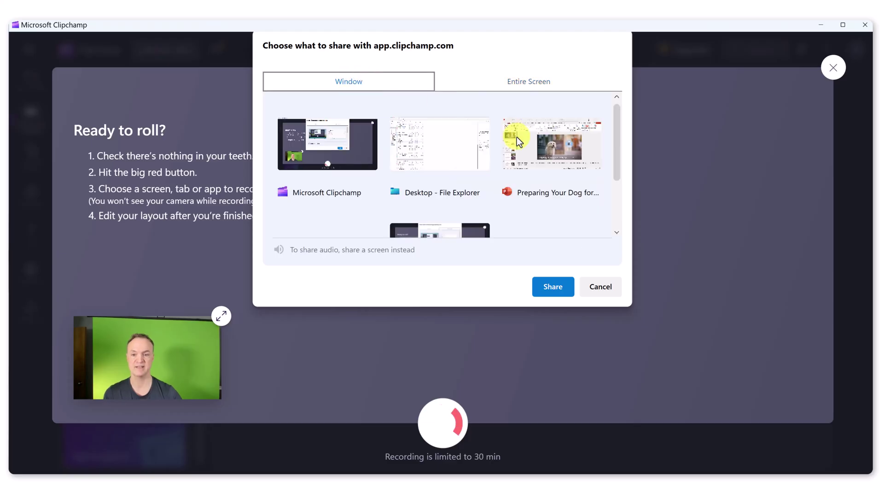
pyautogui.click(565, 159)
pyautogui.click(560, 289)
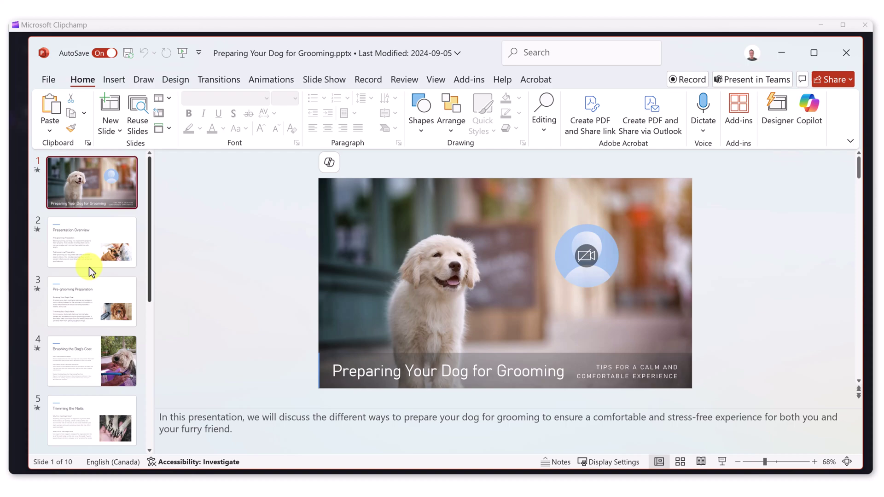
# - Step through slides 2 to 4 and land on slide 5, 'Trimming the Nails'
pyautogui.click(89, 262)
pyautogui.click(94, 302)
pyautogui.click(107, 373)
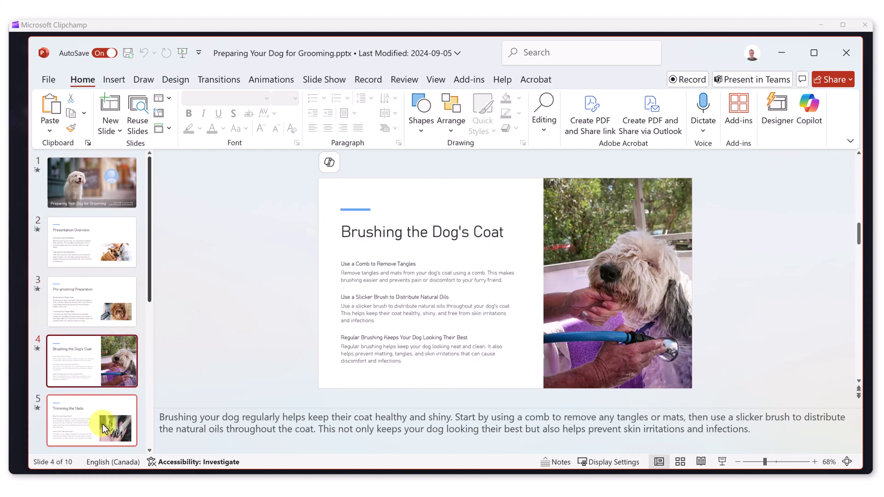
pyautogui.click(106, 423)
pyautogui.click(98, 385)
pyautogui.click(99, 399)
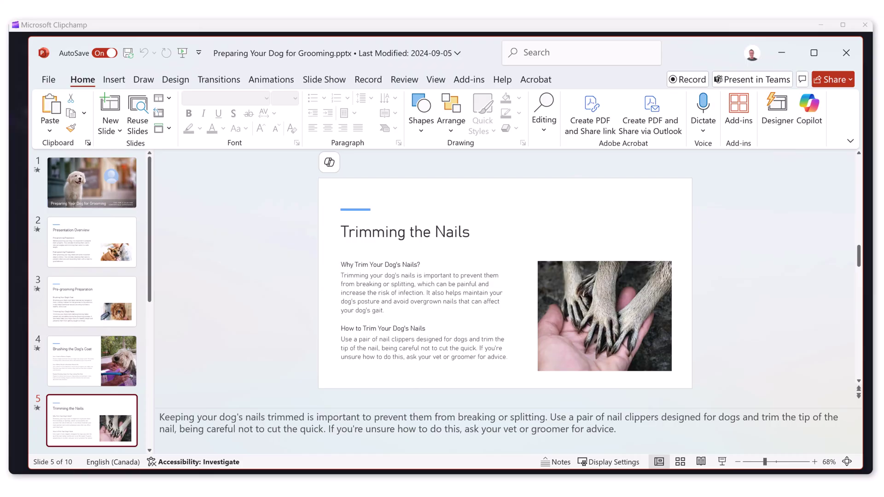
# - Stop recording, preview the 12.02-second replay, and save it into the editor
pyautogui.click(18, 431)
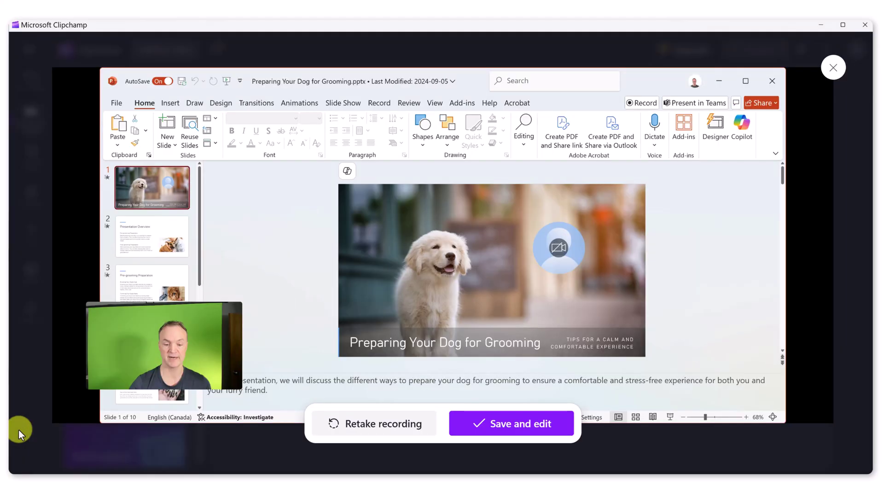
pyautogui.click(75, 408)
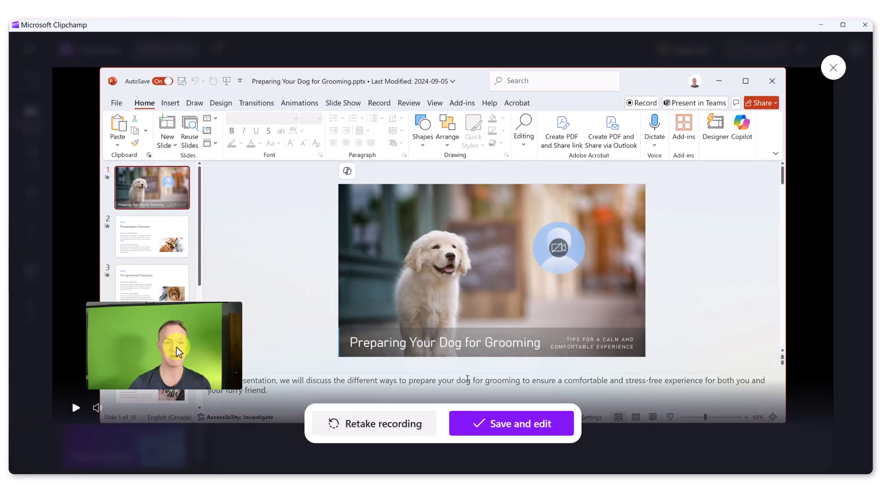
pyautogui.click(74, 409)
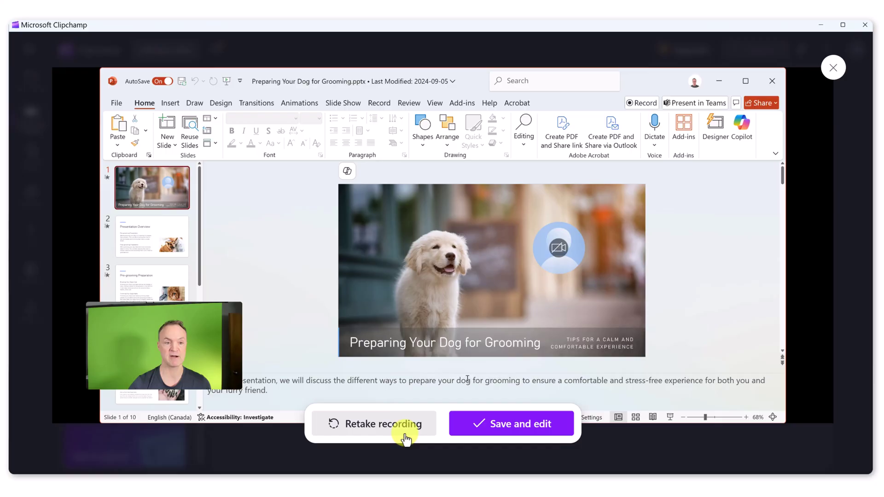
pyautogui.click(514, 432)
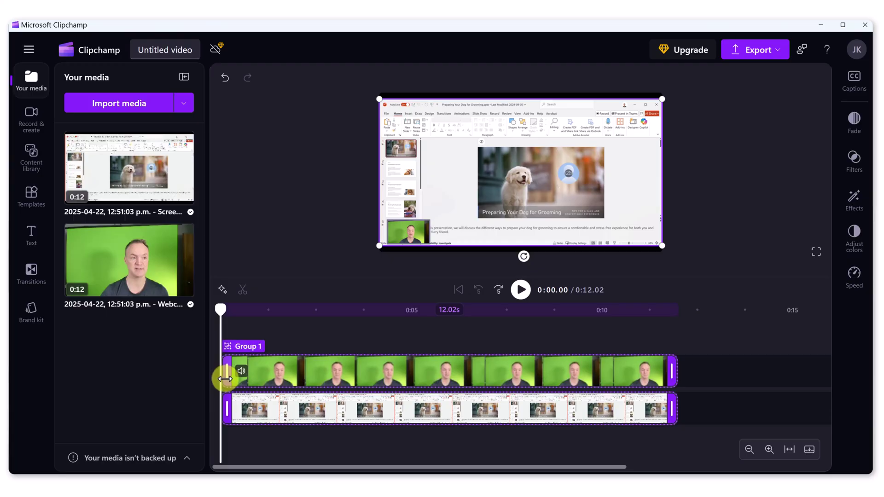
# - Trim the start and end of the webcam and screen clips, placing the playhead at 4.67 seconds
pyautogui.moveTo(226, 378)
pyautogui.mouseDown()
pyautogui.moveTo(270, 378)
pyautogui.moveTo(221, 378)
pyautogui.mouseUp()
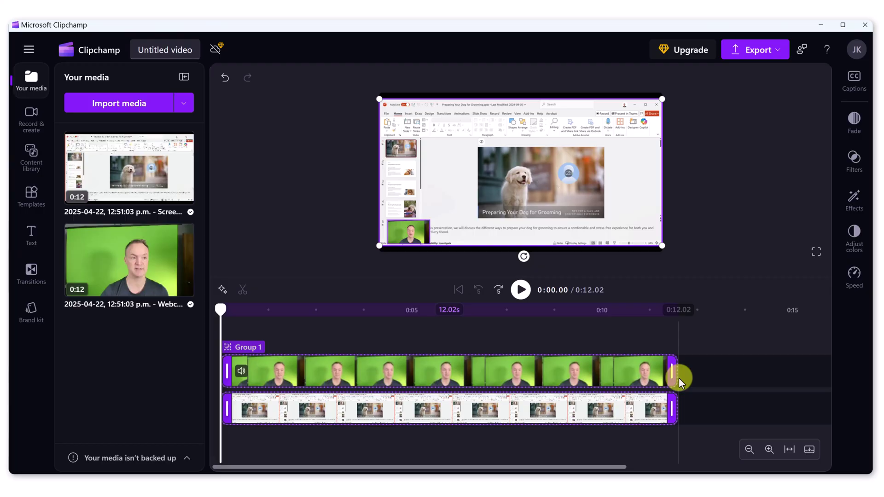
pyautogui.moveTo(674, 378)
pyautogui.mouseDown()
pyautogui.moveTo(573, 380)
pyautogui.moveTo(662, 379)
pyautogui.mouseUp()
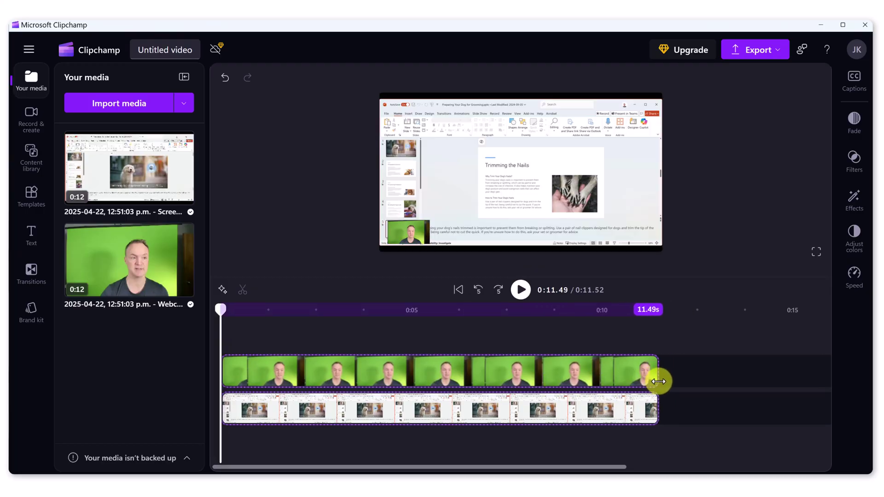
pyautogui.click(403, 320)
pyautogui.moveTo(400, 312)
pyautogui.mouseDown()
pyautogui.moveTo(382, 308)
pyautogui.moveTo(419, 313)
pyautogui.moveTo(398, 312)
pyautogui.mouseUp()
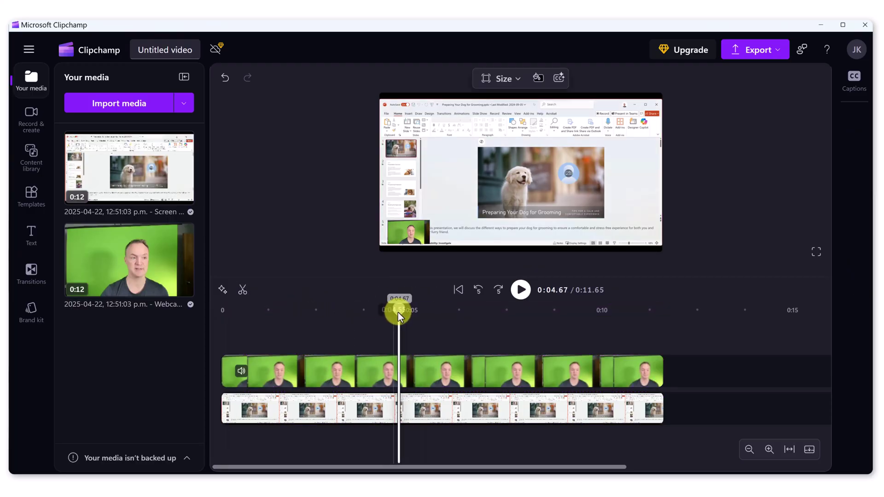
# - Split both clips at 4.67 and 5.91 seconds, then group and move the middle piece
pyautogui.click(242, 293)
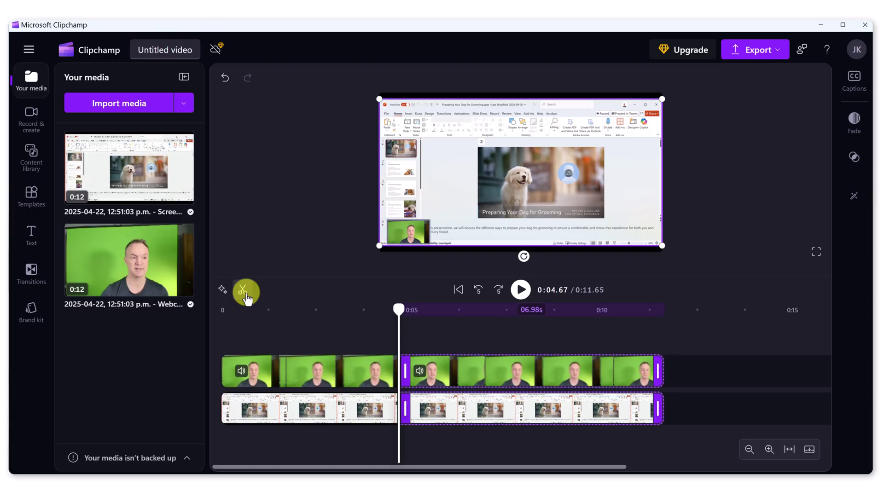
pyautogui.moveTo(402, 319); pyautogui.dragTo(445, 319)
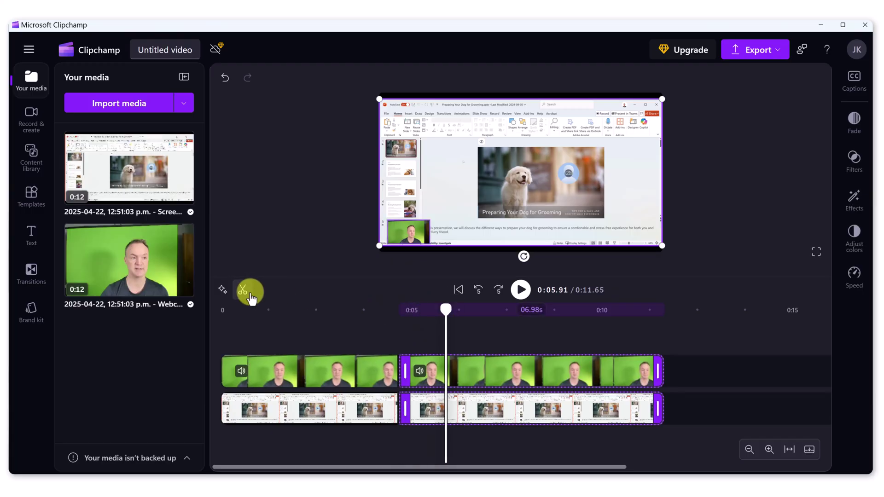
pyautogui.click(242, 289)
pyautogui.click(420, 370)
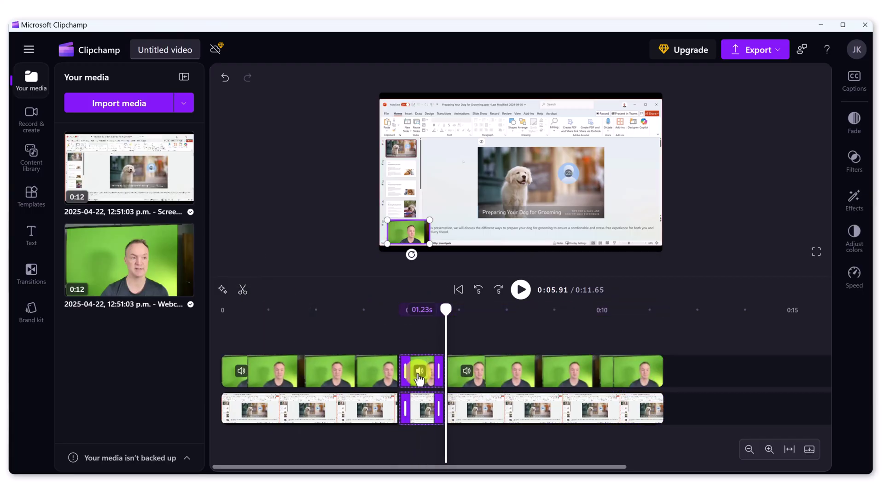
pyautogui.click(417, 386)
pyautogui.moveTo(420, 386); pyautogui.dragTo(715, 385)
pyautogui.click(590, 377)
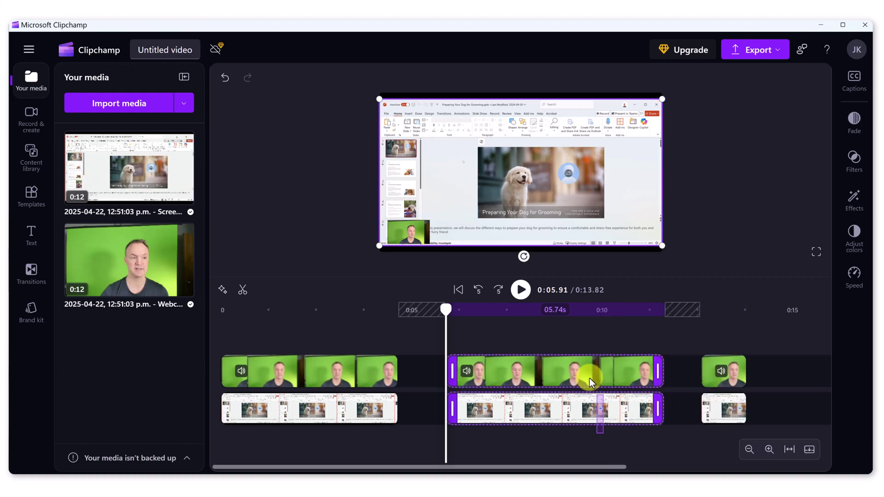
pyautogui.moveTo(590, 377); pyautogui.dragTo(513, 379)
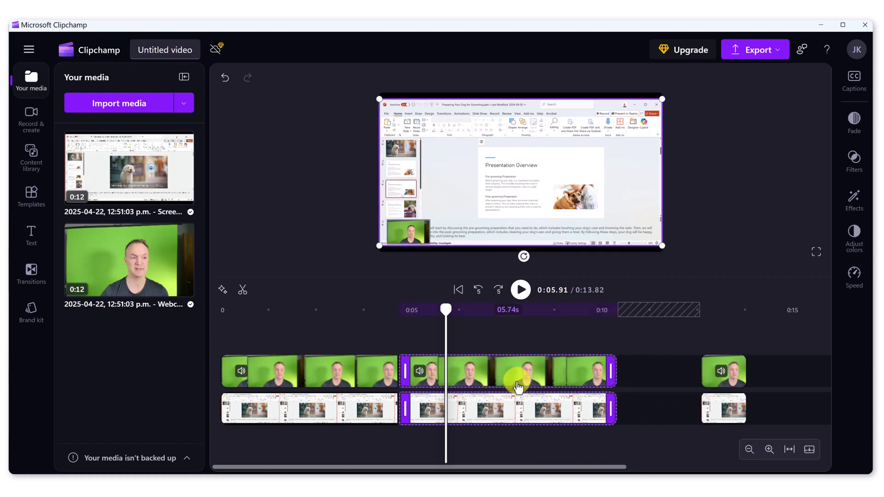
# - Undo the split and move edits, restoring the unsplit 11.65-second clips
pyautogui.click(321, 118)
pyautogui.click(226, 82)
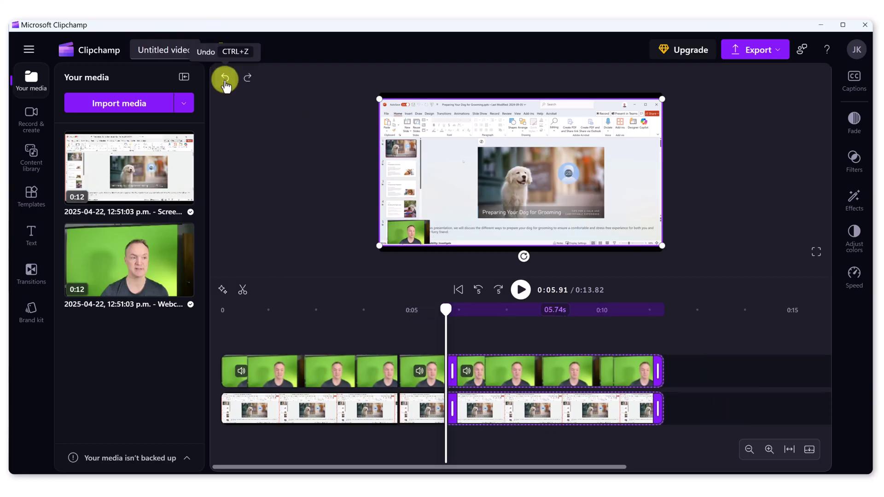
pyautogui.click(225, 83)
pyautogui.click(225, 83)
pyautogui.click(225, 83)
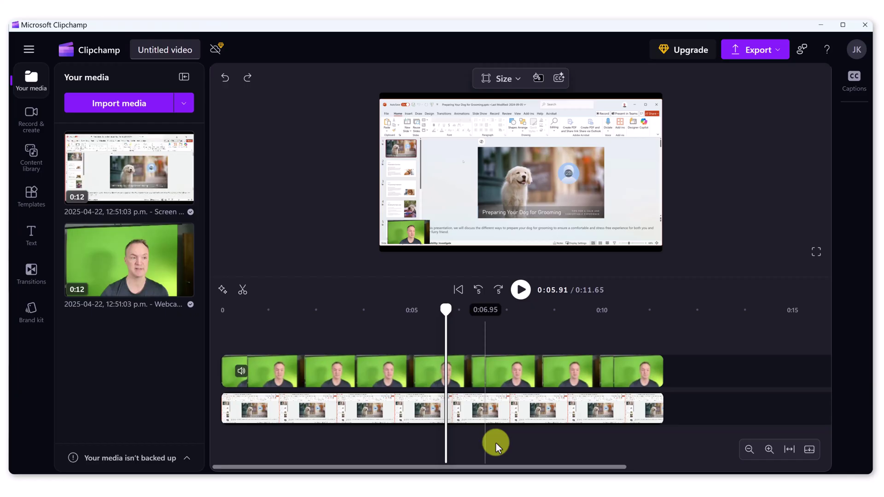
pyautogui.moveTo(478, 427); pyautogui.dragTo(394, 369)
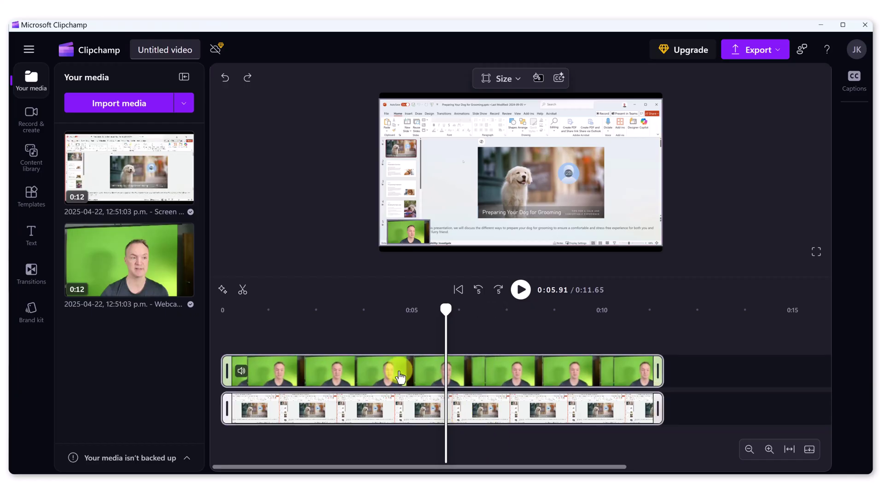
pyautogui.click(533, 173)
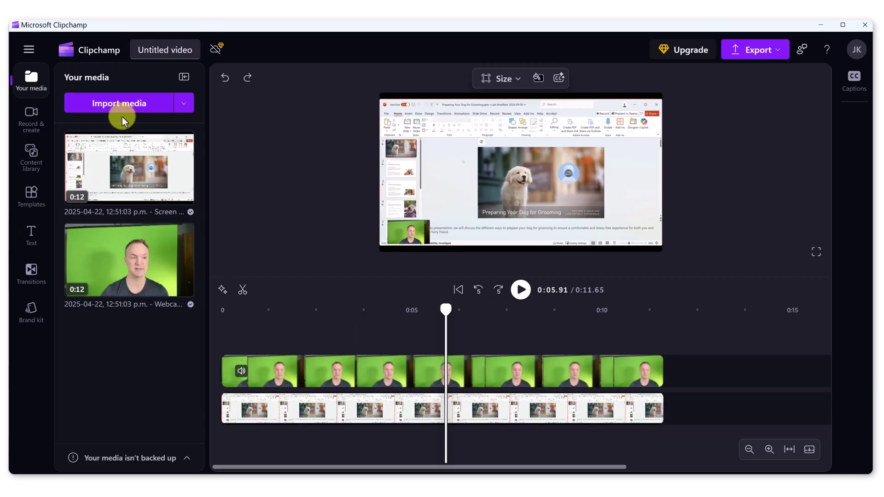
# - Record 4 seconds of Desktop - File Explorer with webcam and save it, making the video 16.25 seconds
pyautogui.click(31, 117)
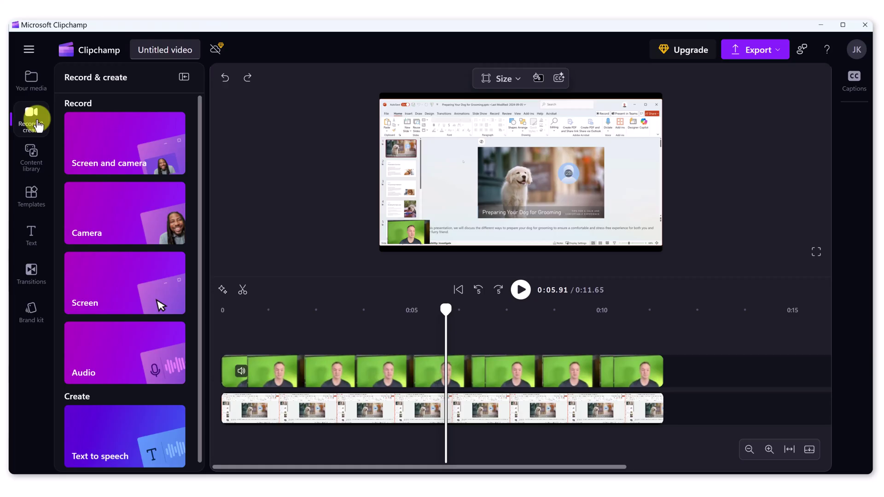
pyautogui.click(106, 163)
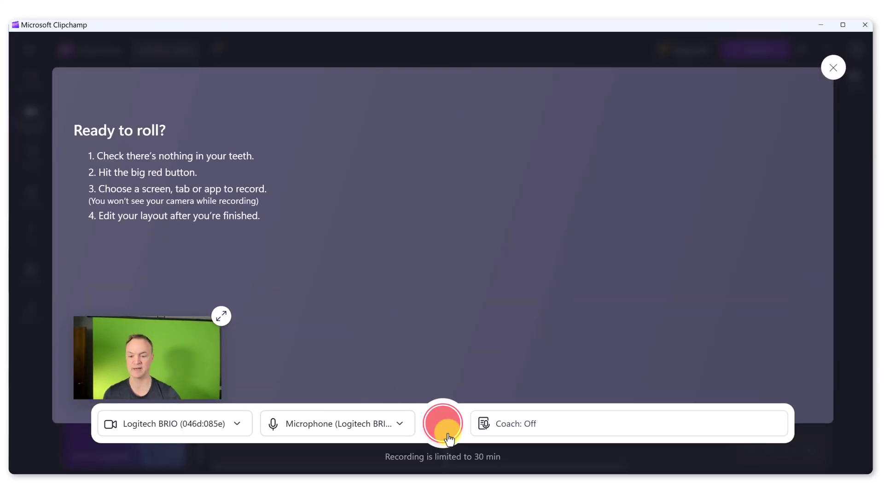
pyautogui.click(444, 428)
pyautogui.click(565, 156)
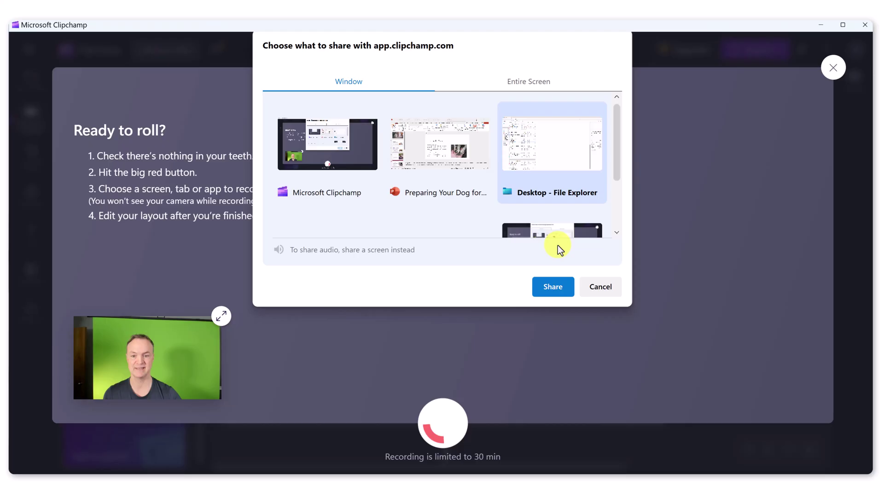
pyautogui.click(554, 289)
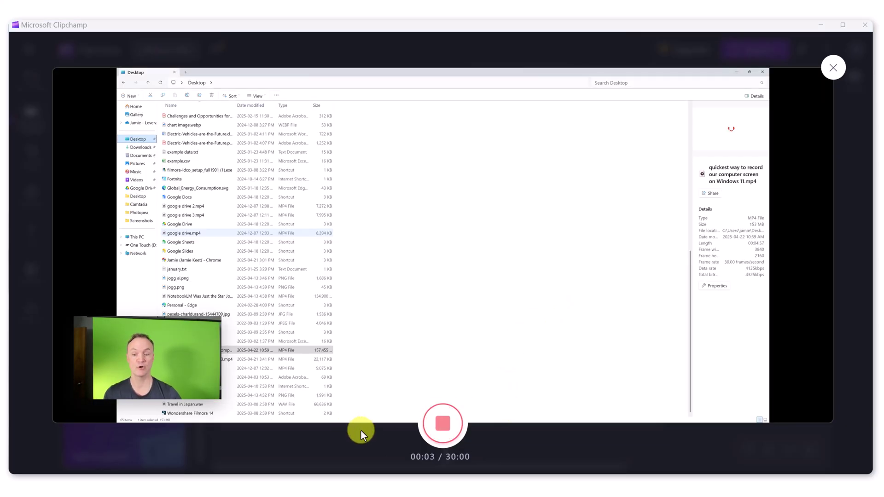
pyautogui.click(443, 424)
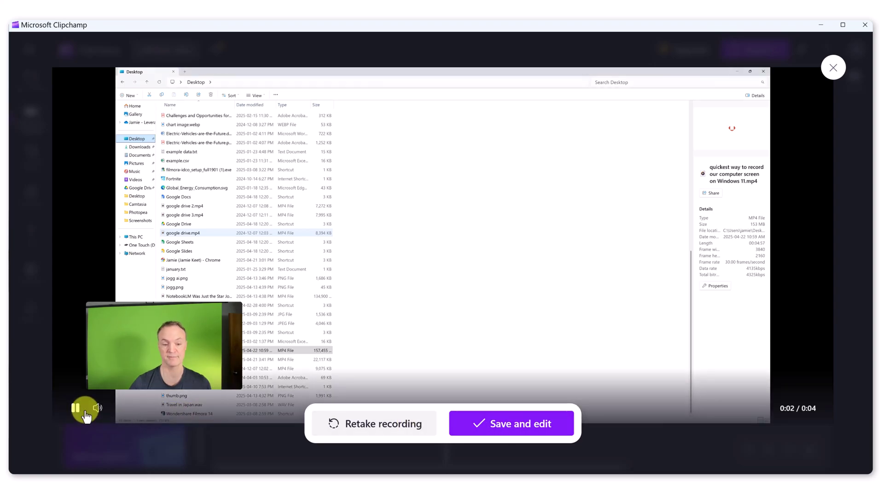
pyautogui.click(498, 430)
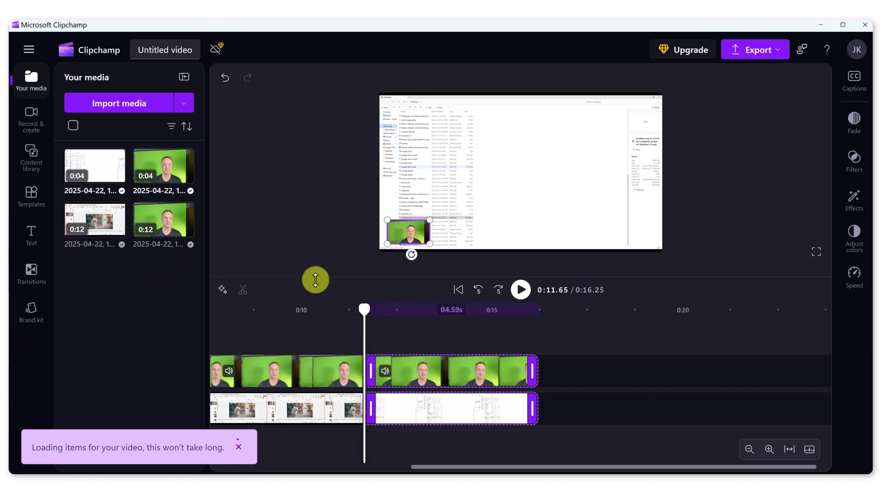
# - Rearrange the new clips along the timeline and group the original webcam and screen clips
pyautogui.moveTo(364, 309)
pyautogui.mouseDown()
pyautogui.moveTo(325, 316)
pyautogui.moveTo(355, 321)
pyautogui.mouseUp()
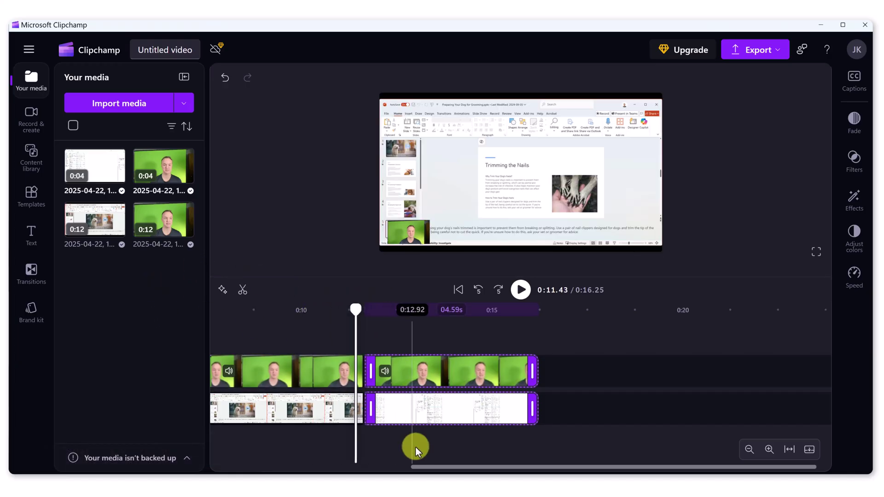
pyautogui.moveTo(406, 371); pyautogui.dragTo(462, 369)
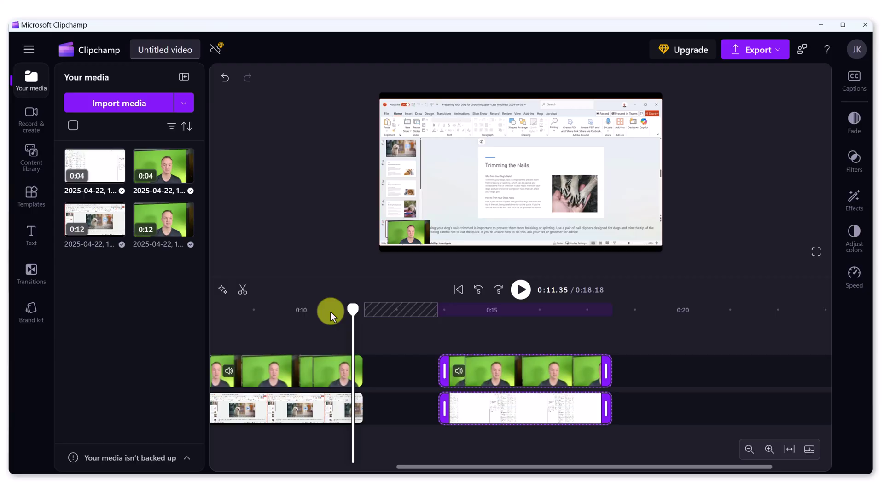
pyautogui.moveTo(331, 312); pyautogui.dragTo(271, 322)
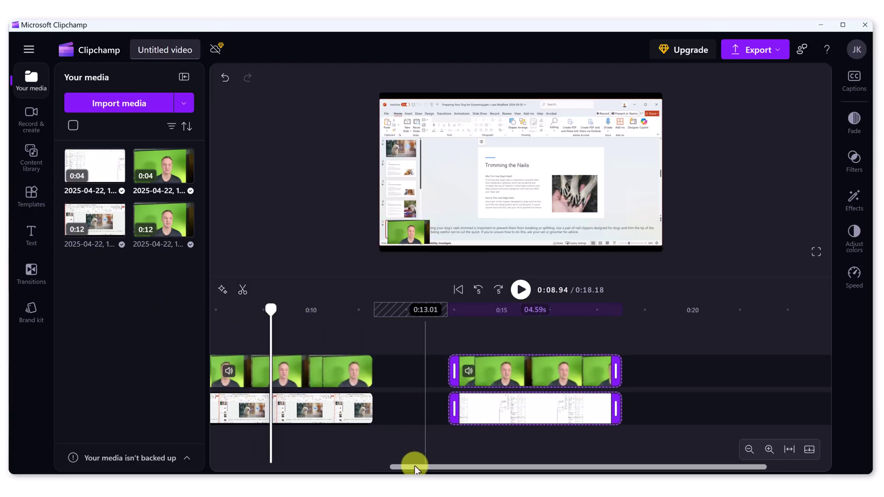
pyautogui.moveTo(414, 468); pyautogui.dragTo(330, 465)
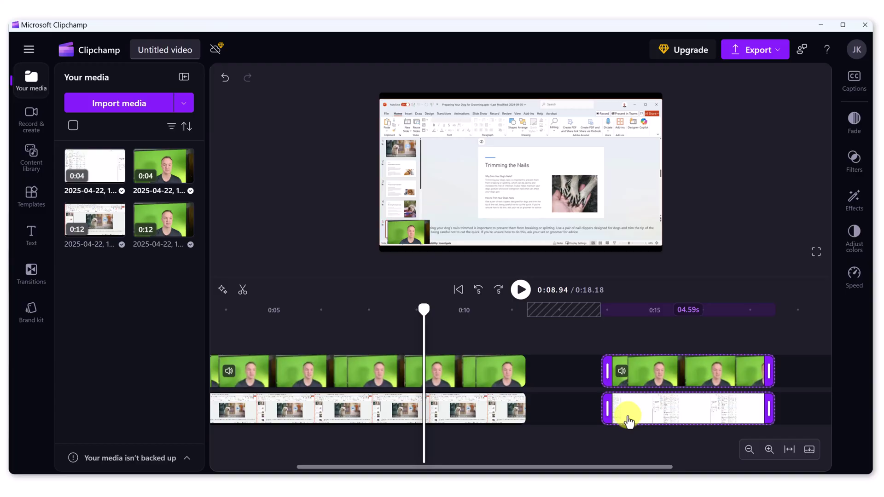
pyautogui.moveTo(629, 420); pyautogui.dragTo(553, 416)
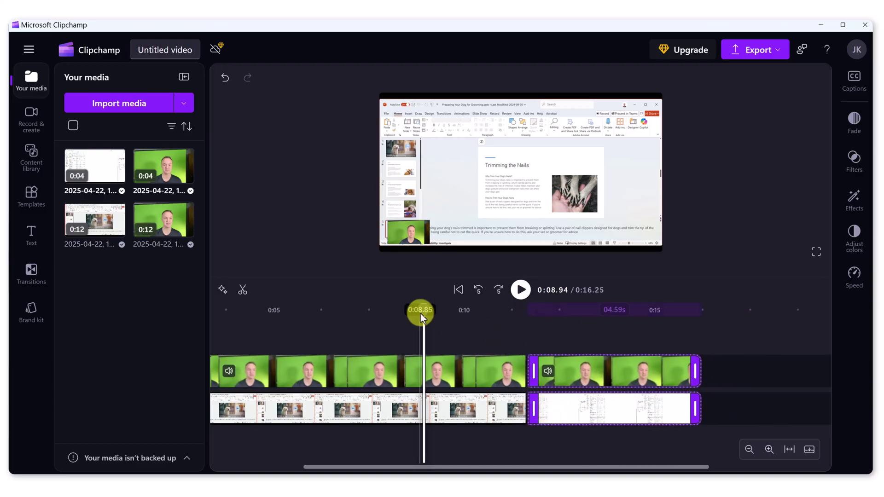
pyautogui.moveTo(423, 311); pyautogui.dragTo(341, 309)
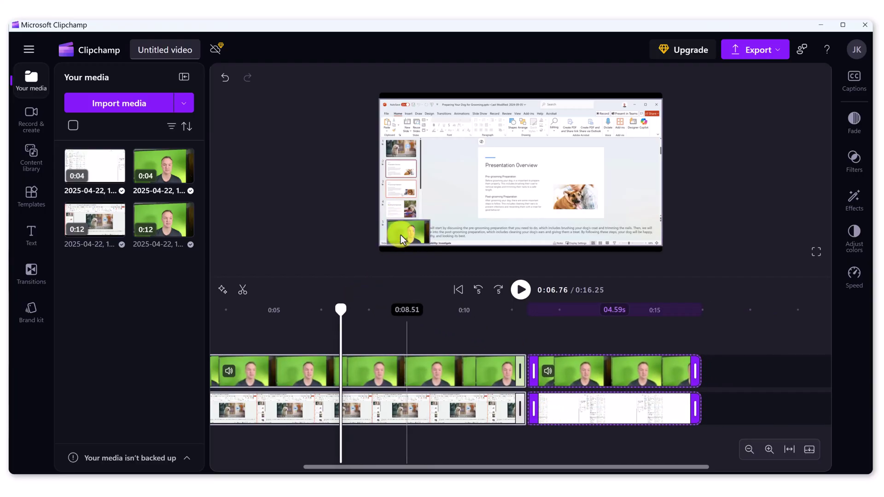
pyautogui.hotkey('ctrl', 'g')
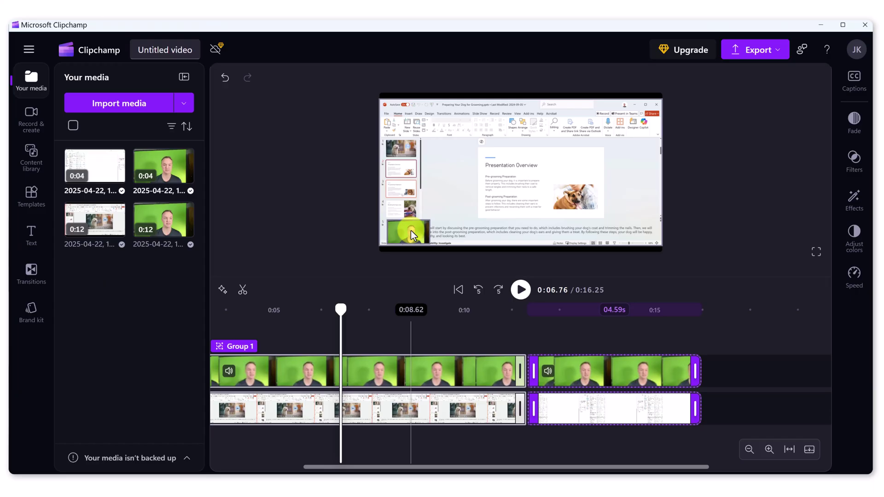
# - Ungroup the original webcam and screen clips, then select the later clip pair
pyautogui.click(367, 374)
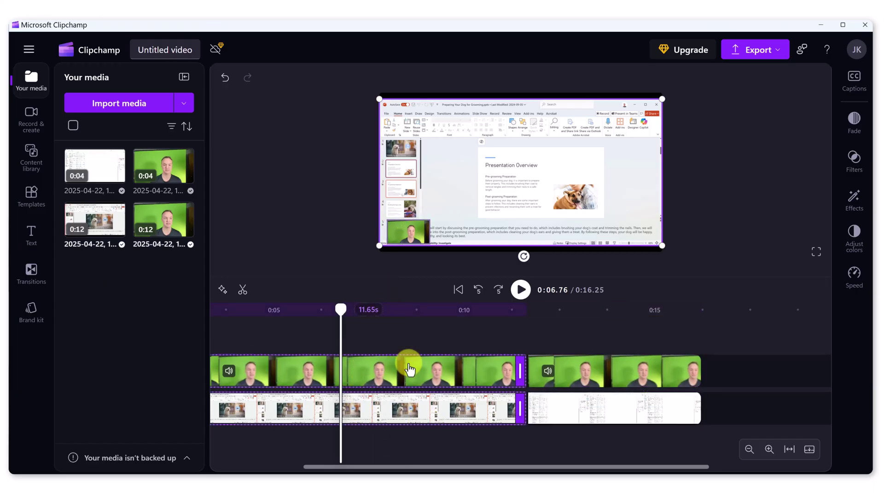
pyautogui.rightClick(358, 368)
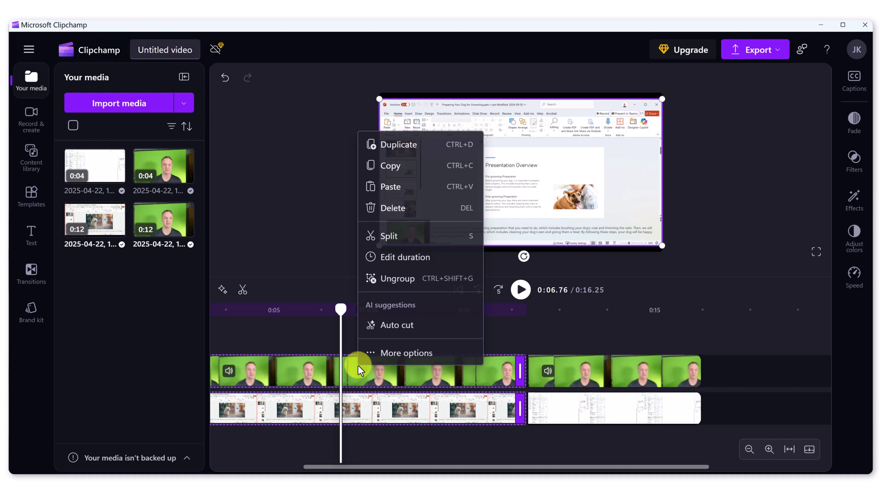
pyautogui.click(400, 279)
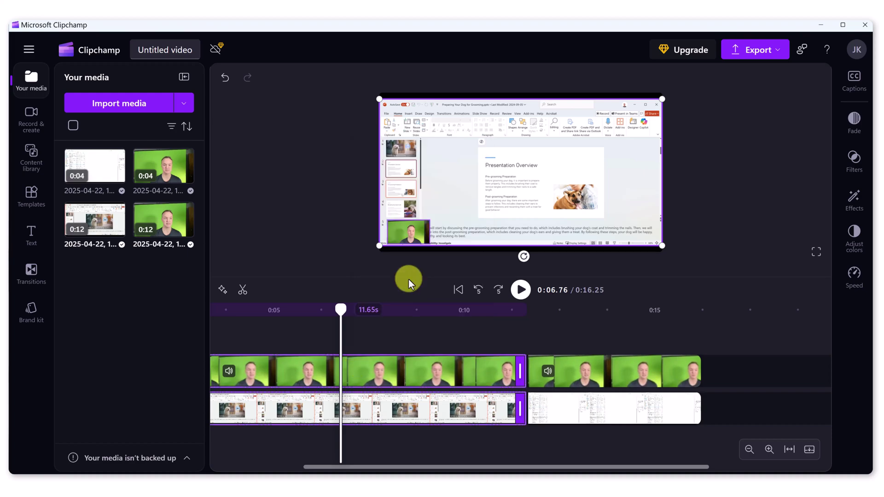
pyautogui.click(755, 374)
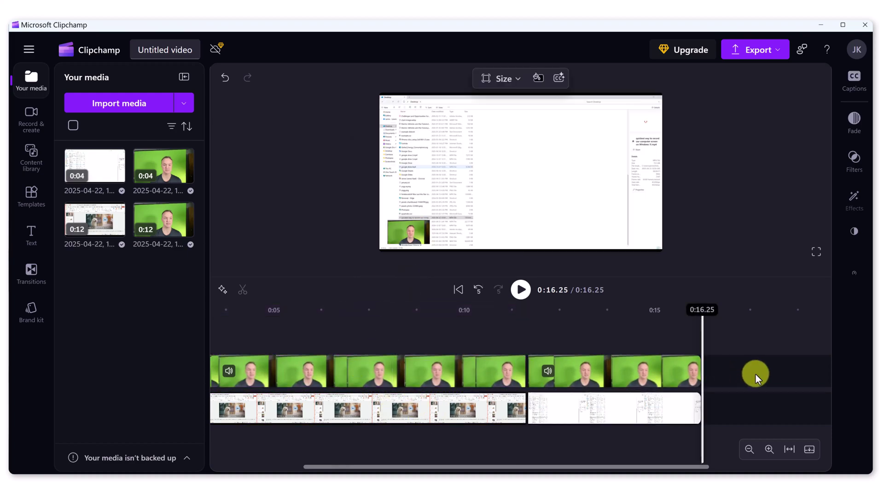
pyautogui.click(411, 375)
pyautogui.click(396, 228)
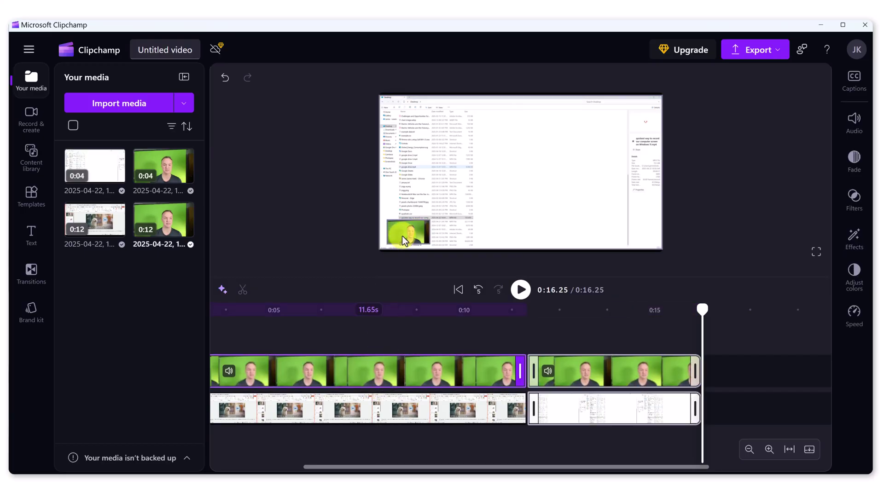
# - Move the webcam overlay toward the slide centre and enlarge the earlier webcam clip
pyautogui.moveTo(403, 234); pyautogui.dragTo(576, 211)
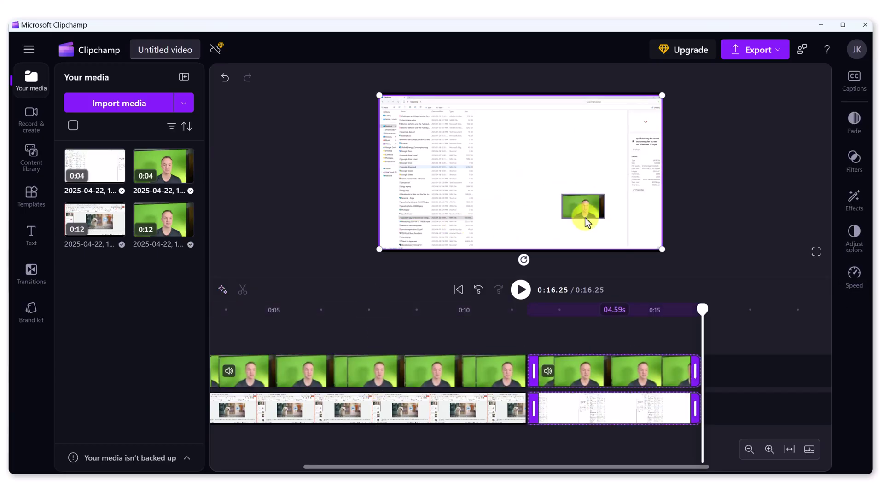
pyautogui.click(440, 368)
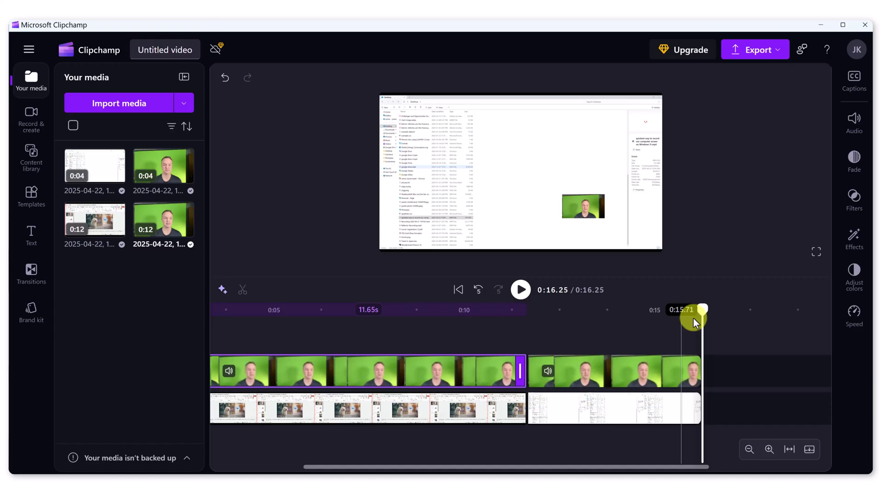
pyautogui.moveTo(706, 312); pyautogui.dragTo(413, 318)
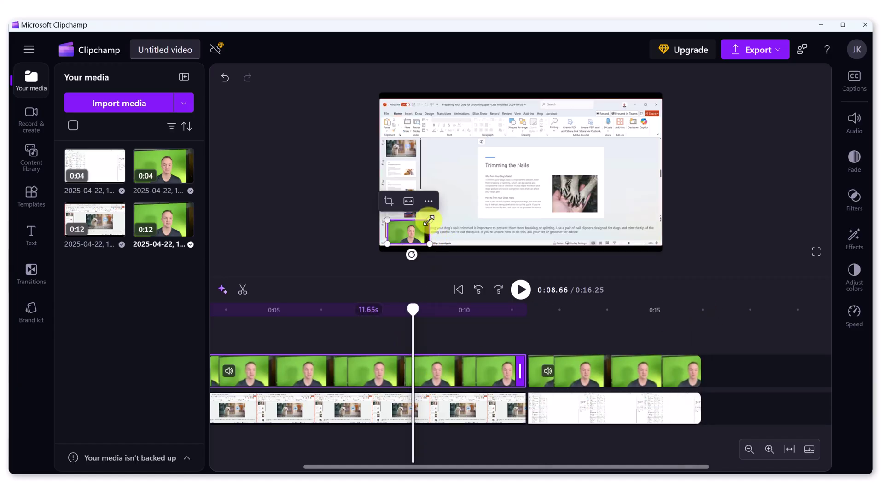
pyautogui.moveTo(429, 220); pyautogui.dragTo(544, 154)
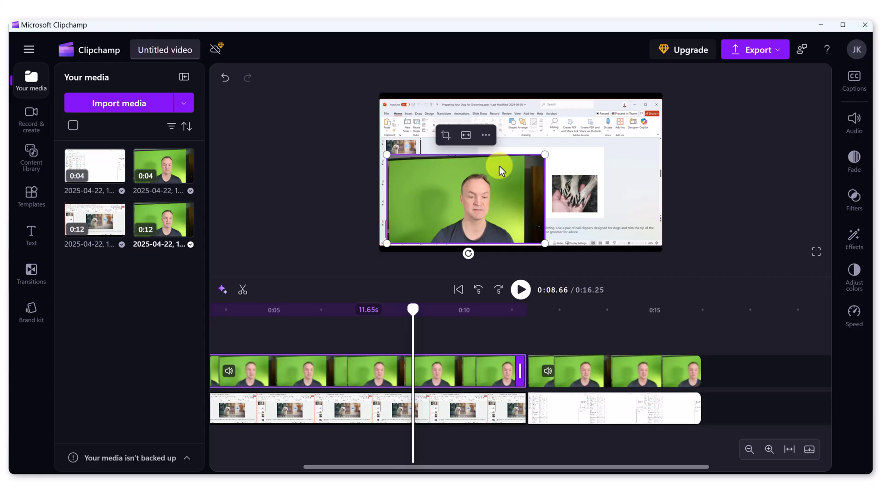
# - Crop the webcam overlay tighter by trimming its right, left and top edges
pyautogui.click(445, 135)
pyautogui.moveTo(544, 201); pyautogui.dragTo(519, 199)
pyautogui.moveTo(386, 202); pyautogui.dragTo(419, 203)
pyautogui.moveTo(467, 155); pyautogui.dragTo(466, 167)
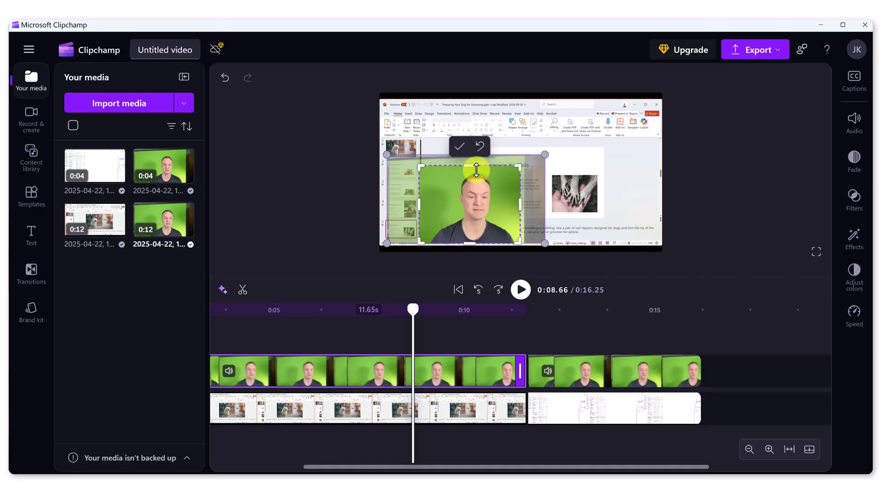
pyautogui.click(458, 150)
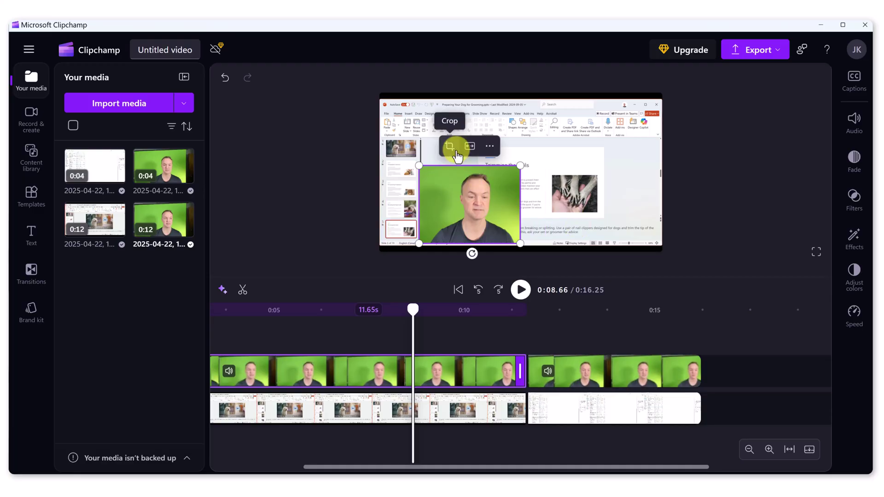
# - Apply the Green screen effect to the webcam and lower its threshold
pyautogui.click(855, 244)
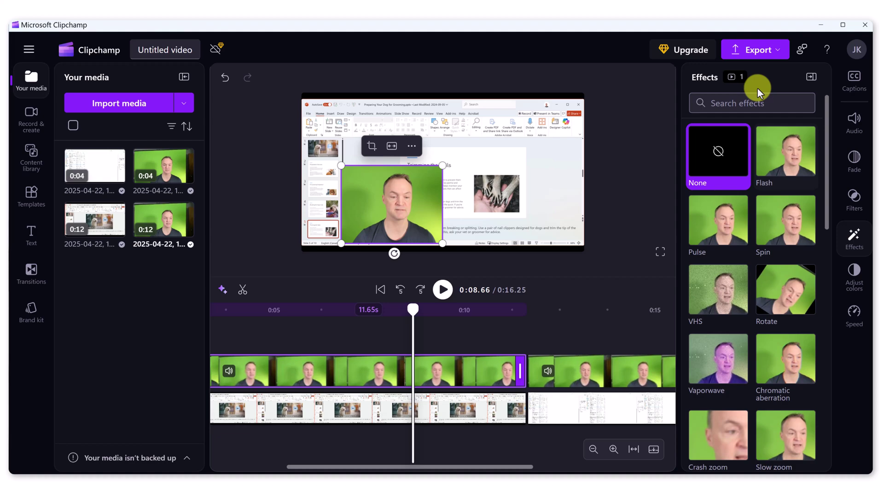
pyautogui.click(745, 105)
pyautogui.write('green')
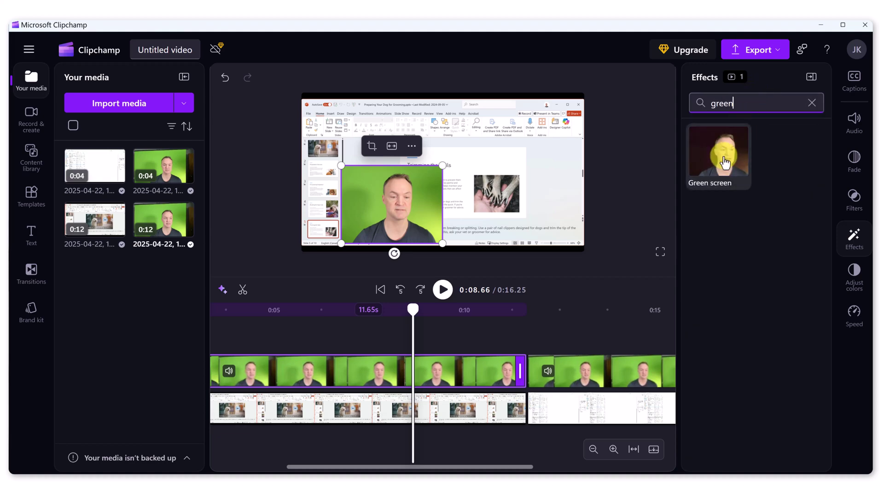
pyautogui.click(724, 163)
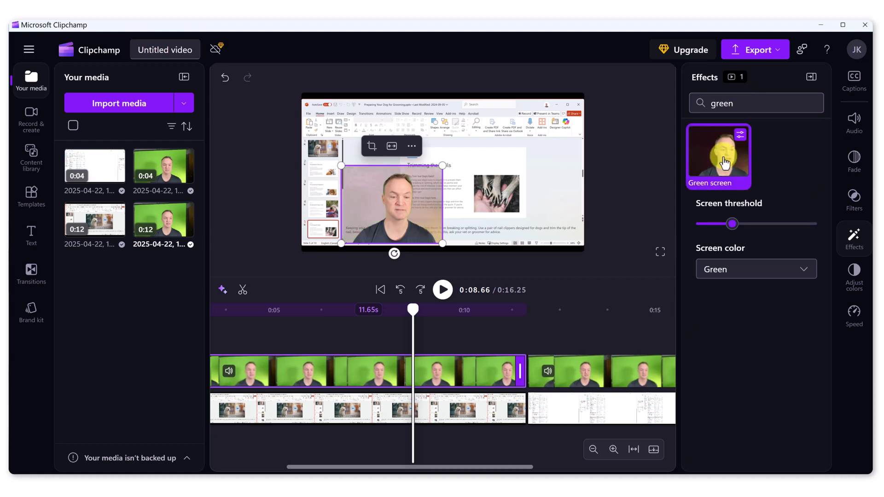
pyautogui.moveTo(737, 234); pyautogui.dragTo(716, 235)
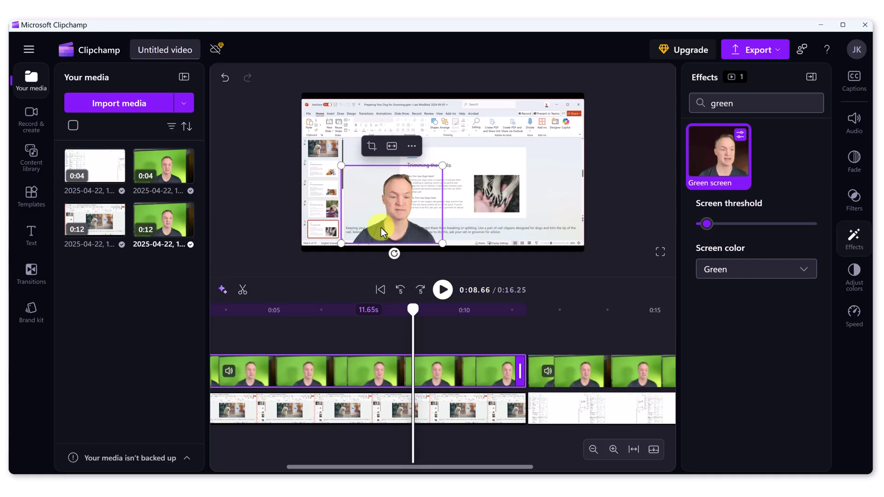
# - Place the enlarged presenter in the slide's bottom-right corner and review playback from 0:05
pyautogui.moveTo(380, 228); pyautogui.dragTo(524, 231)
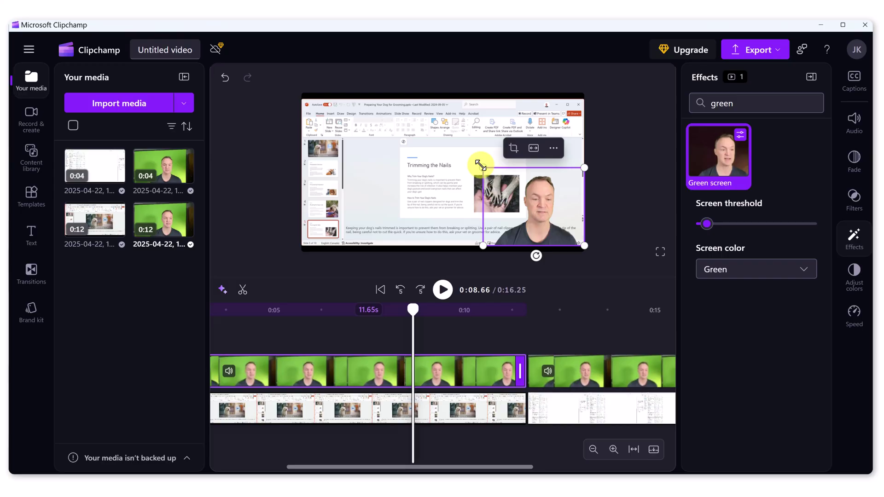
pyautogui.moveTo(483, 169); pyautogui.dragTo(466, 161)
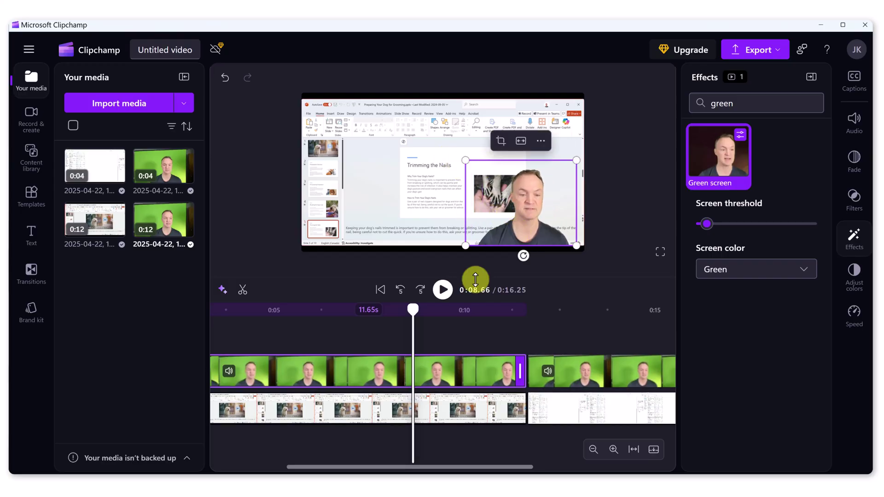
pyautogui.moveTo(304, 310); pyautogui.dragTo(282, 310)
pyautogui.click(443, 289)
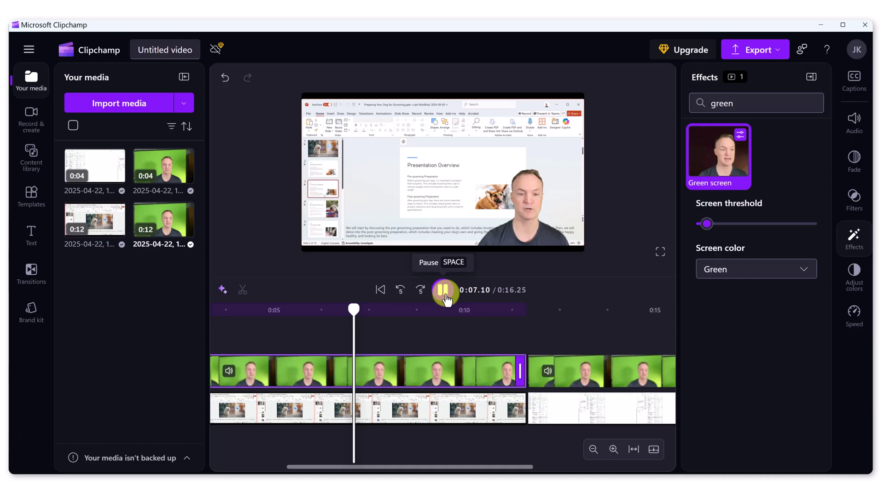
pyautogui.click(448, 298)
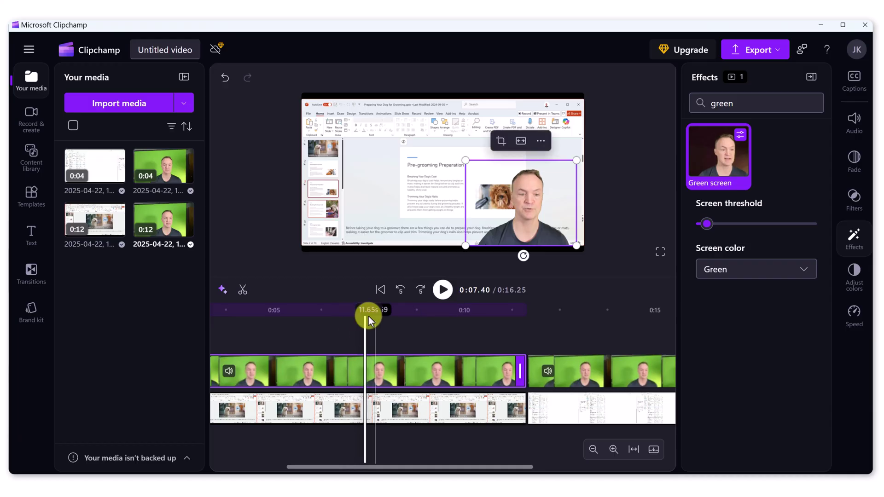
# - Split the slideshow clip at the playhead and enlarge the later part to zoom in
pyautogui.click(327, 412)
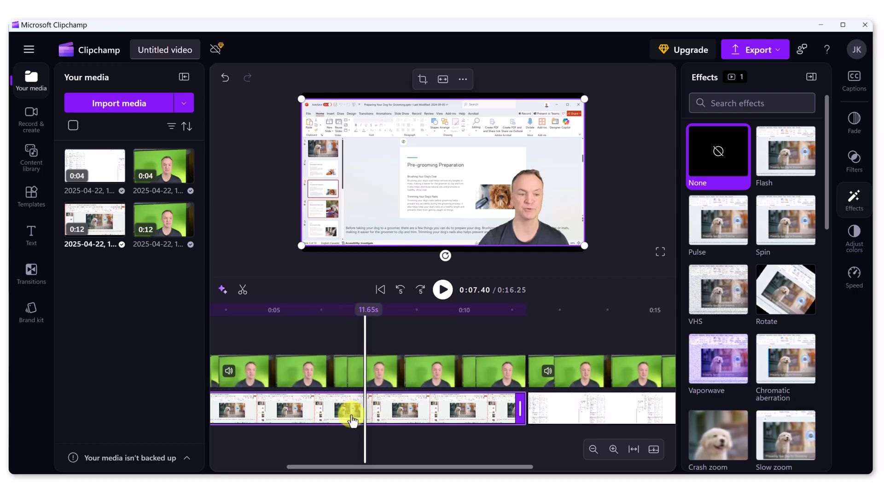
pyautogui.click(242, 289)
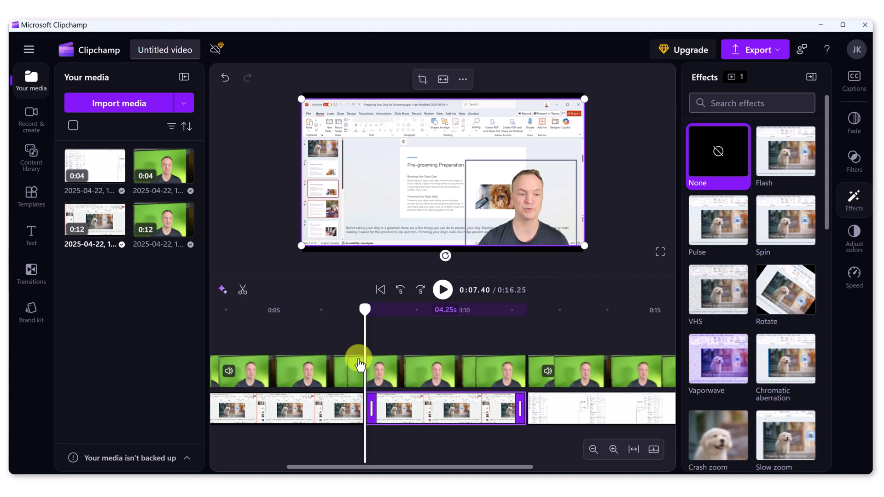
pyautogui.moveTo(365, 314)
pyautogui.mouseDown()
pyautogui.moveTo(353, 316)
pyautogui.moveTo(389, 319)
pyautogui.moveTo(347, 321)
pyautogui.moveTo(375, 322)
pyautogui.mouseUp()
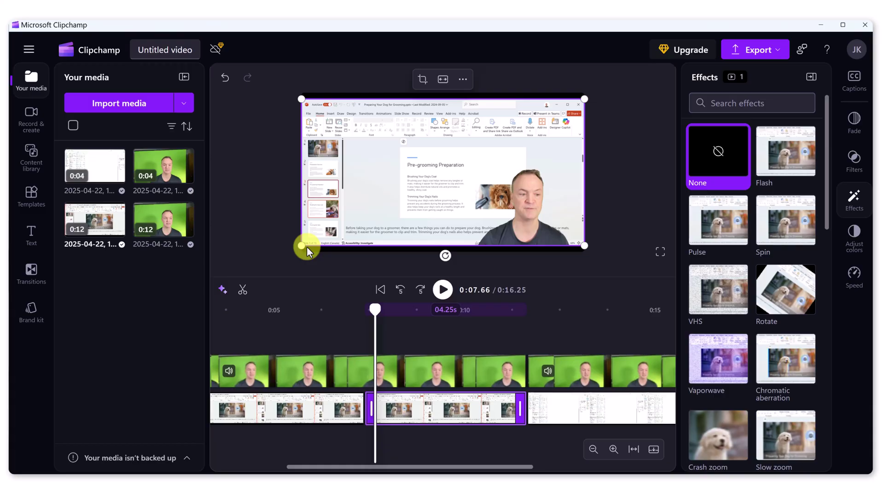
pyautogui.moveTo(301, 247); pyautogui.dragTo(83, 378)
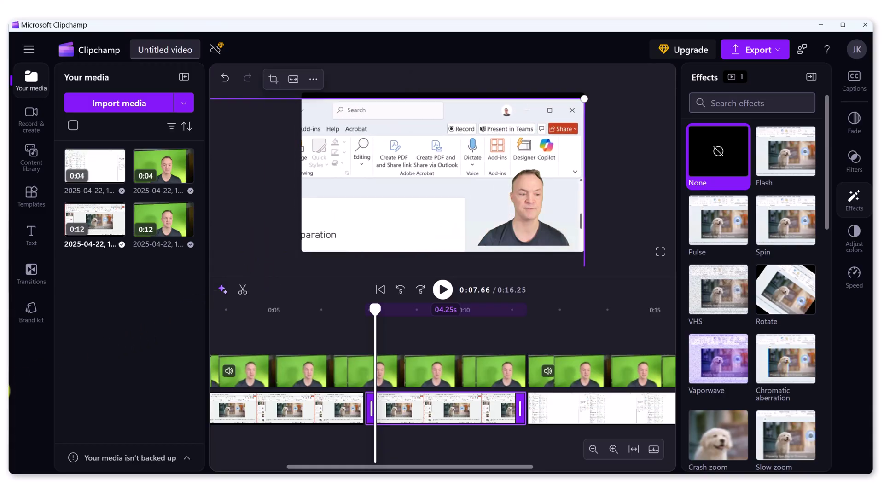
# - Play back the zoomed section and nudge the zoomed recording slightly up-right
pyautogui.click(364, 313)
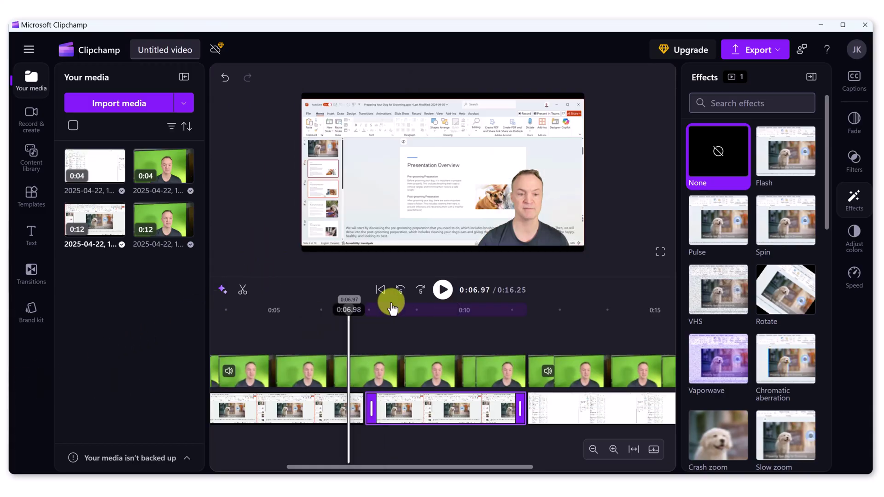
pyautogui.click(443, 289)
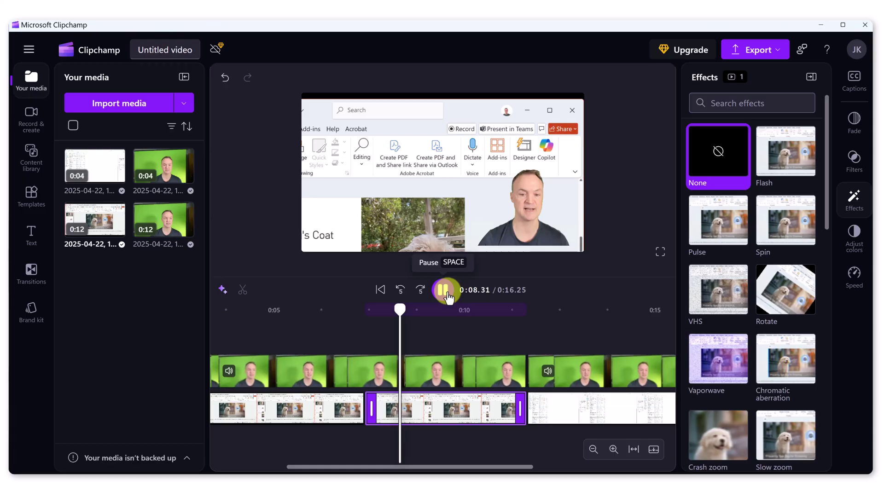
pyautogui.click(523, 181)
pyautogui.moveTo(355, 159)
pyautogui.mouseDown()
pyautogui.moveTo(451, 151)
pyautogui.moveTo(358, 155)
pyautogui.mouseUp()
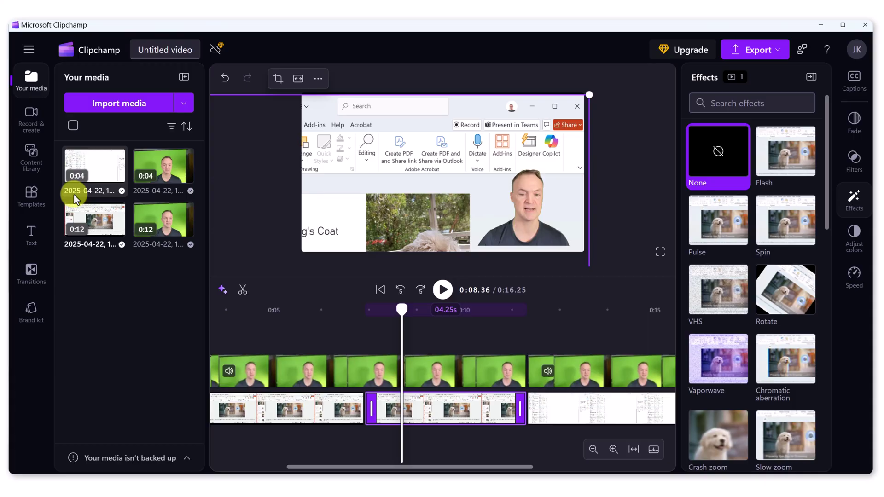
# - Add a grey circle shape from the Content library, nudge it left, then delete it
pyautogui.click(139, 115)
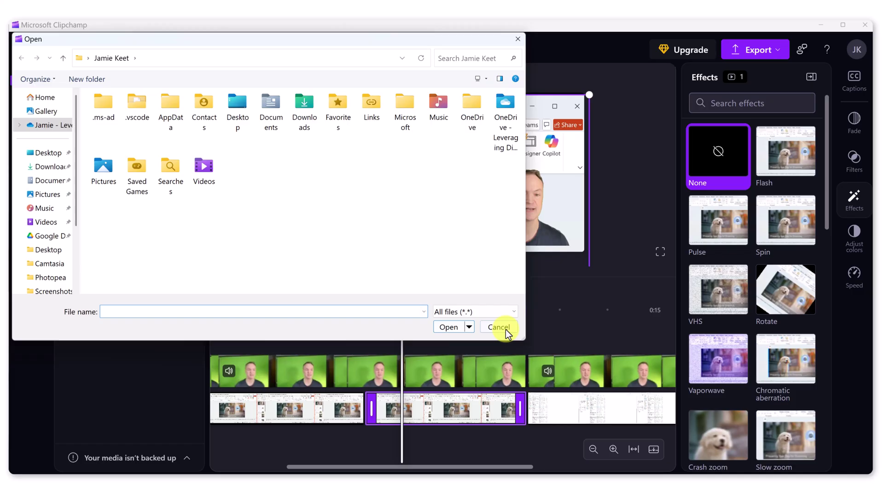
pyautogui.click(487, 324)
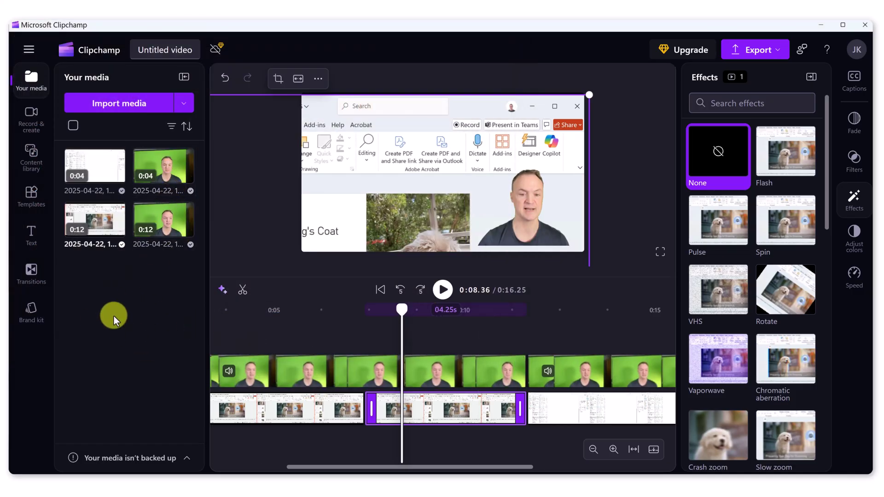
pyautogui.click(31, 156)
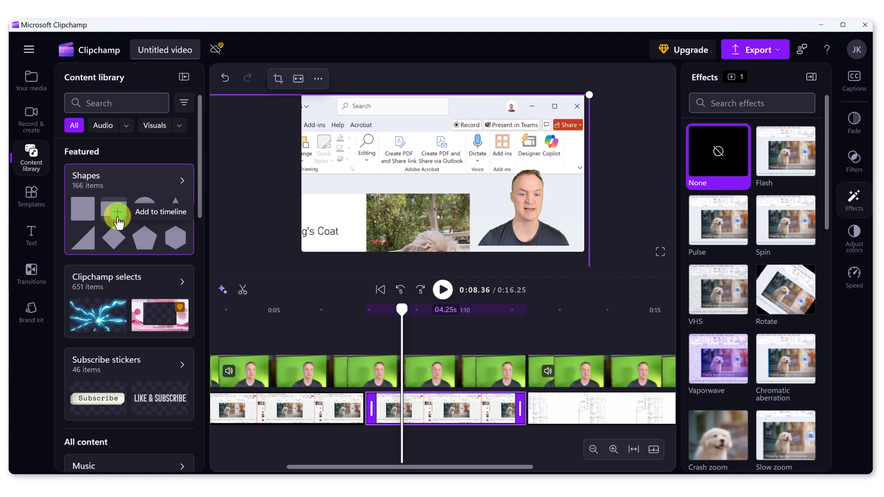
pyautogui.moveTo(137, 217); pyautogui.dragTo(301, 345)
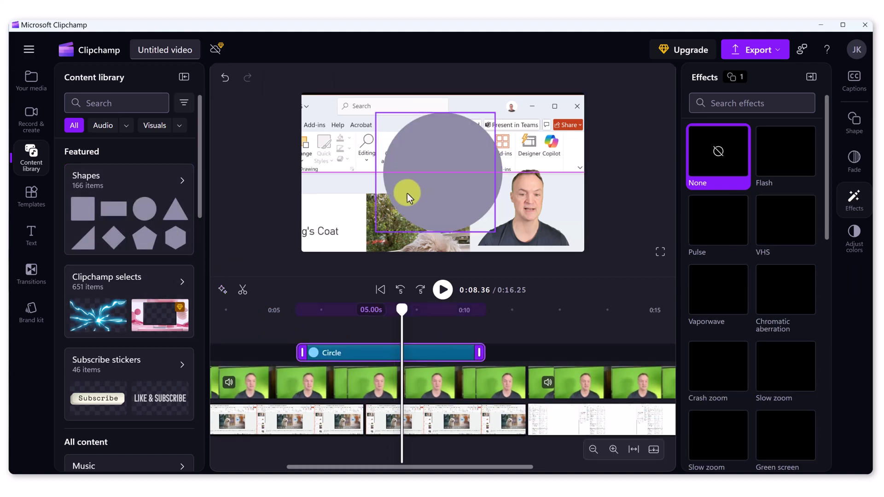
pyautogui.moveTo(405, 193); pyautogui.dragTo(389, 191)
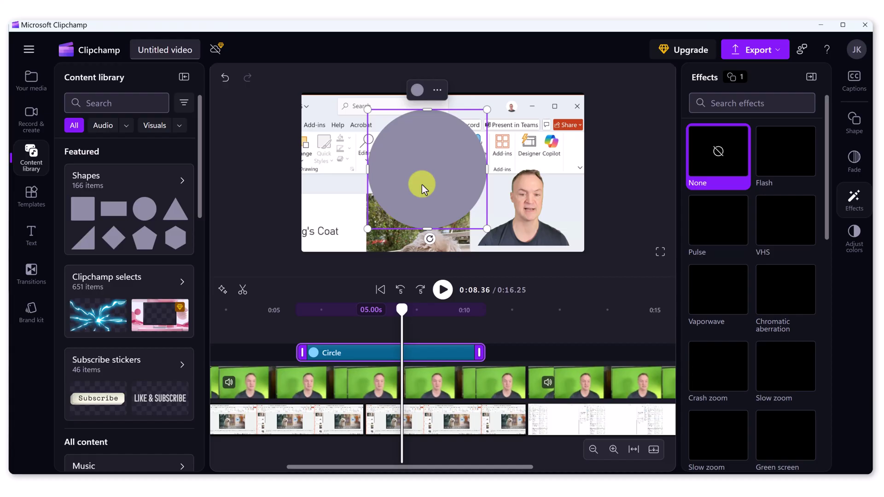
pyautogui.press('Delete')
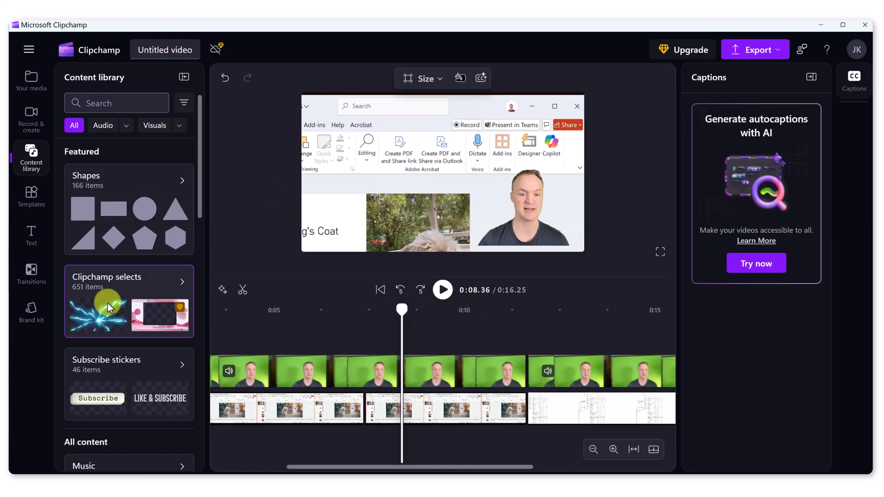
# - Browse to the Happy music collection and preview the Golden times track
pyautogui.scroll(-1, 173, 365)
pyautogui.scroll(-3, 134, 410)
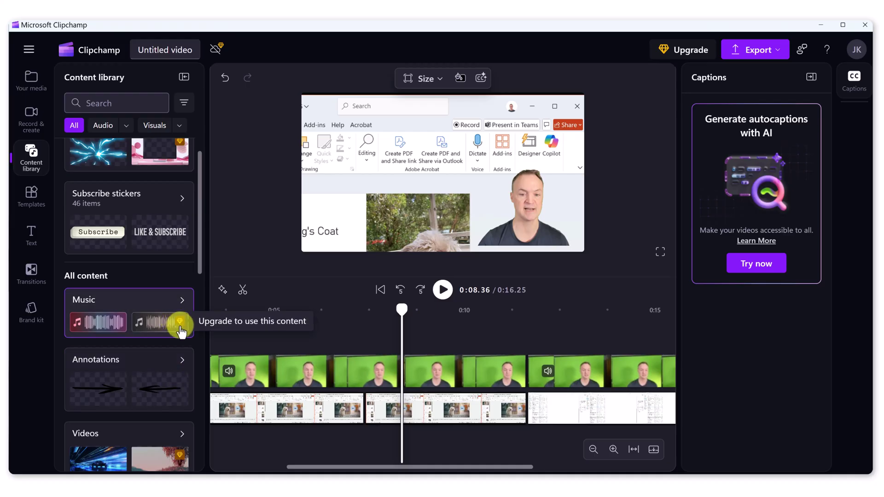
pyautogui.scroll(-3, 148, 340)
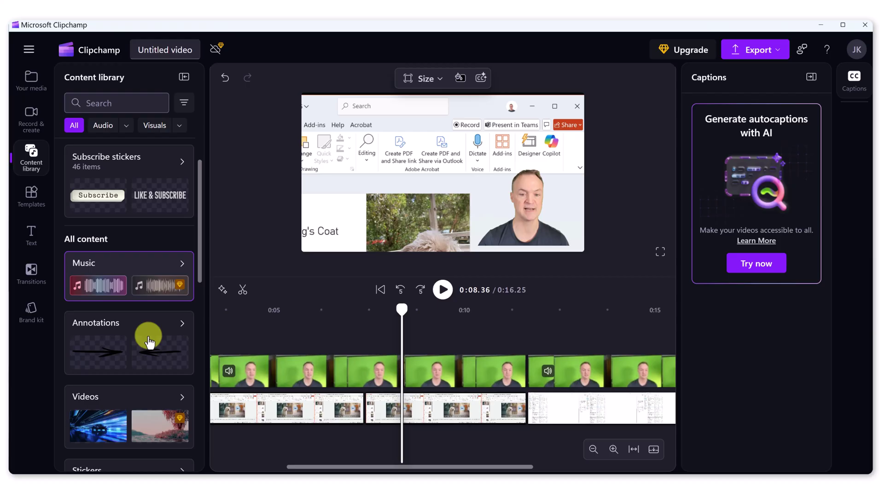
pyautogui.scroll(6, 120, 353)
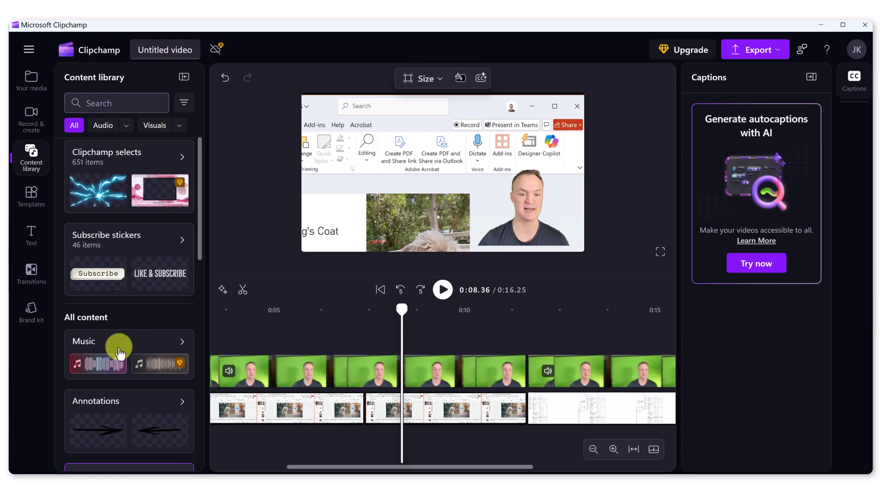
pyautogui.scroll(-2, 153, 360)
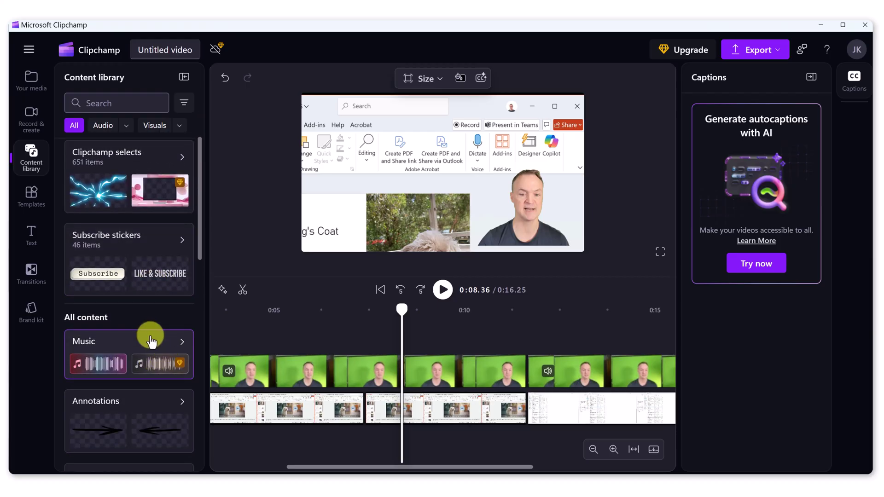
pyautogui.click(147, 338)
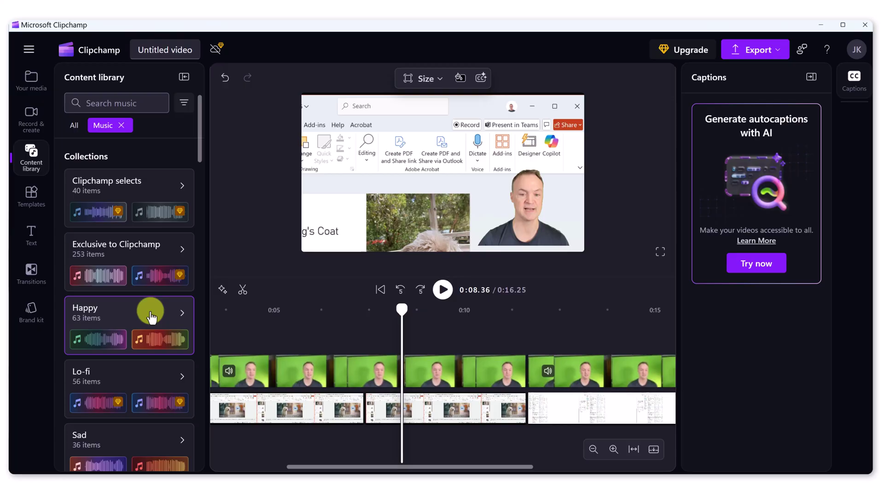
pyautogui.scroll(-1, 152, 317)
pyautogui.click(123, 277)
pyautogui.scroll(1, 125, 275)
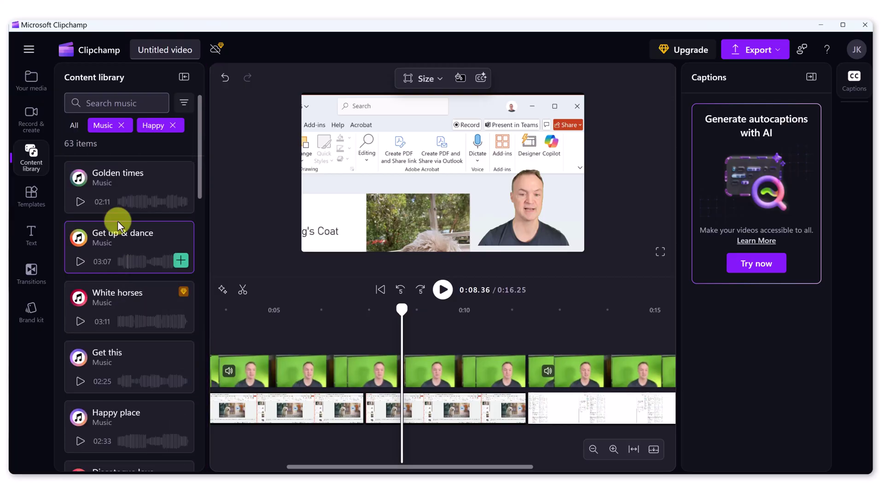
pyautogui.click(80, 203)
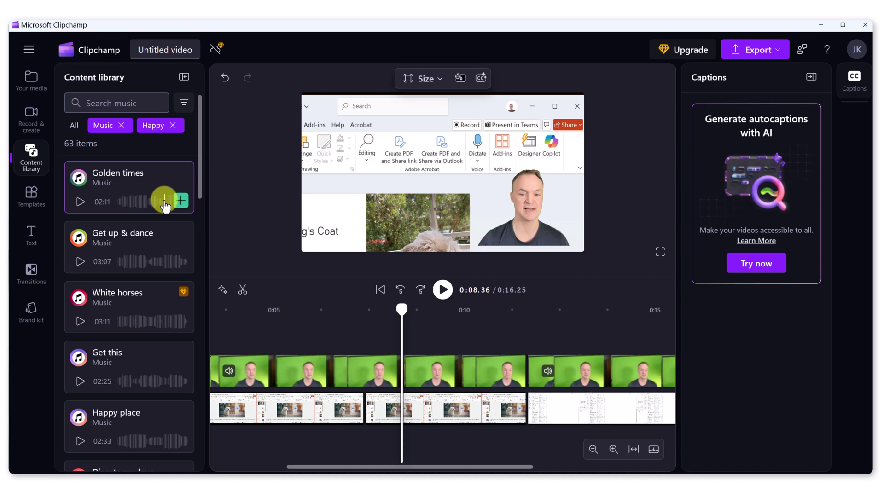
# - Drop Golden times onto the timeline below the video as a music track
pyautogui.moveTo(142, 180)
pyautogui.mouseDown()
pyautogui.moveTo(249, 433)
pyautogui.moveTo(258, 432)
pyautogui.mouseUp()
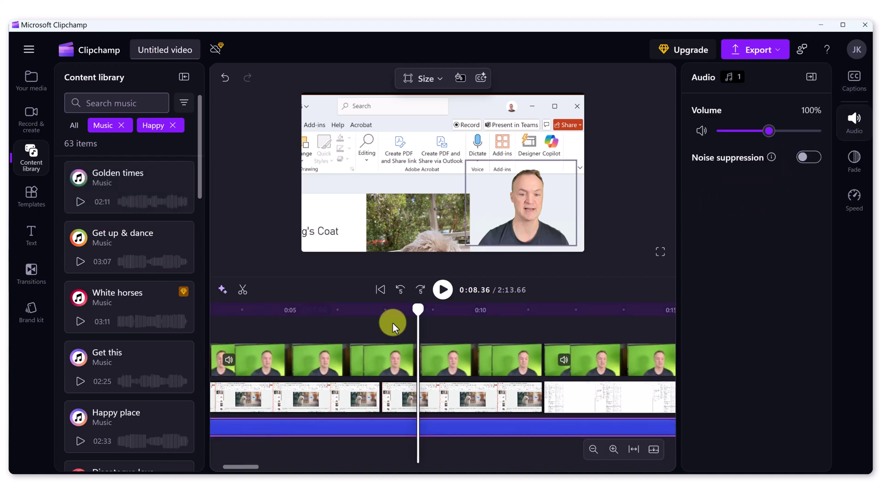
pyautogui.moveTo(418, 310); pyautogui.dragTo(524, 310)
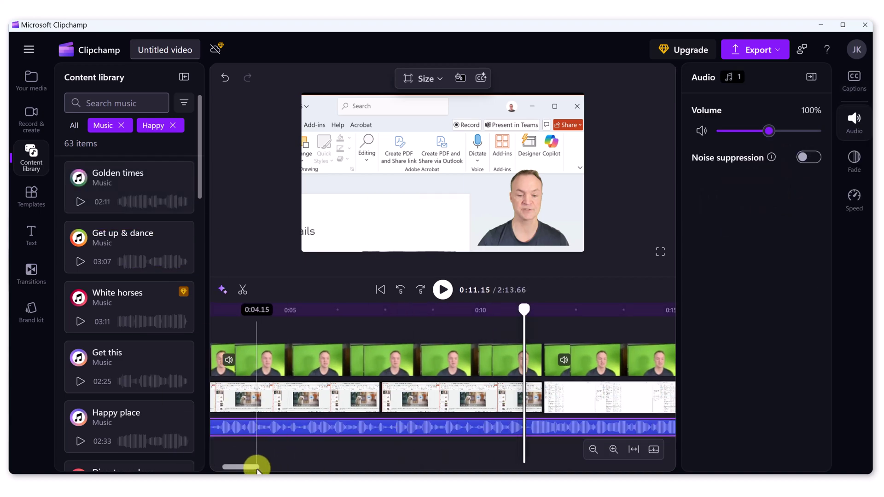
pyautogui.moveTo(246, 466); pyautogui.dragTo(289, 467)
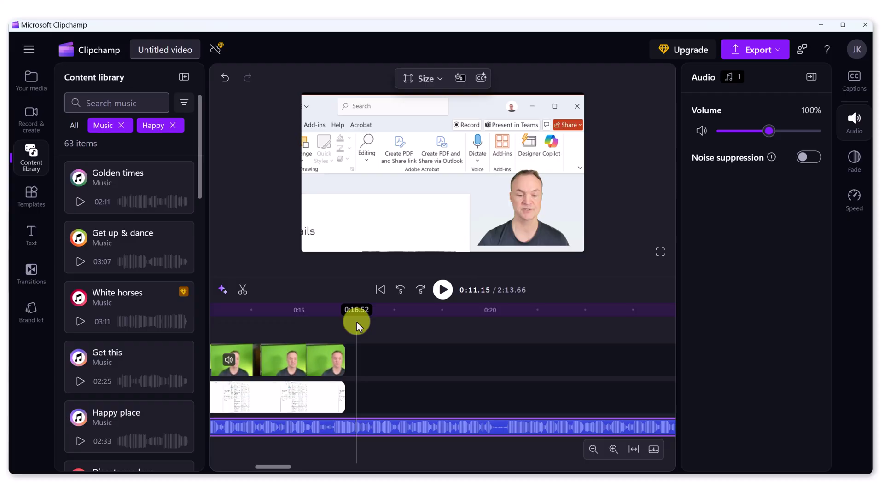
# - Split Golden times at the video's end, 0:16.40, and delete the overflow
pyautogui.moveTo(356, 321); pyautogui.dragTo(352, 315)
pyautogui.click(367, 426)
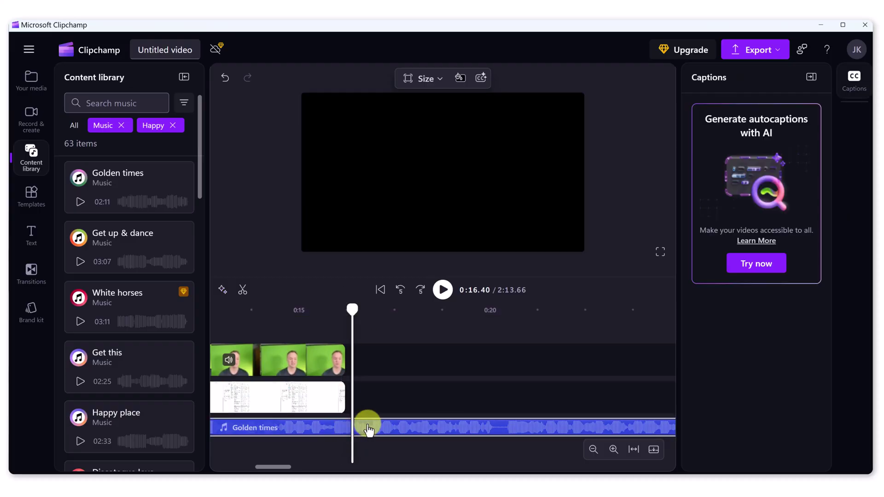
pyautogui.click(242, 289)
pyautogui.press('Delete')
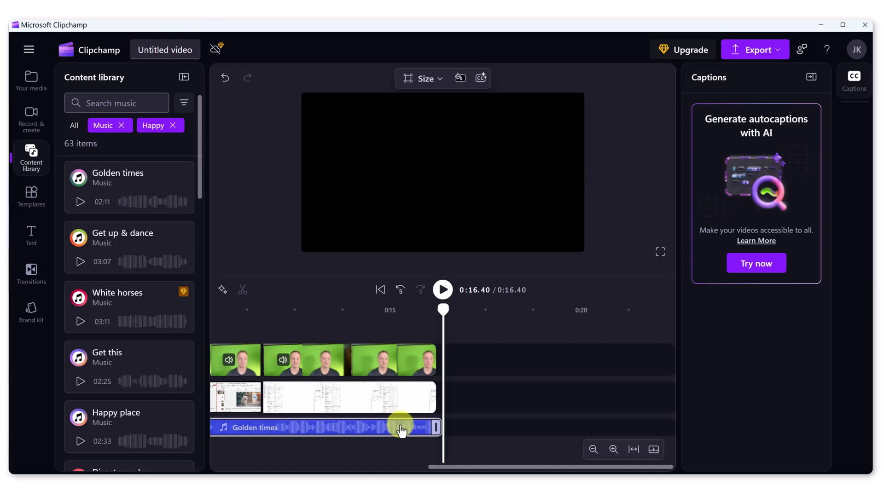
pyautogui.moveTo(445, 301); pyautogui.dragTo(348, 325)
pyautogui.click(404, 435)
# - Give the Golden times music a 1.4-second fade-out
pyautogui.moveTo(405, 440); pyautogui.dragTo(389, 431)
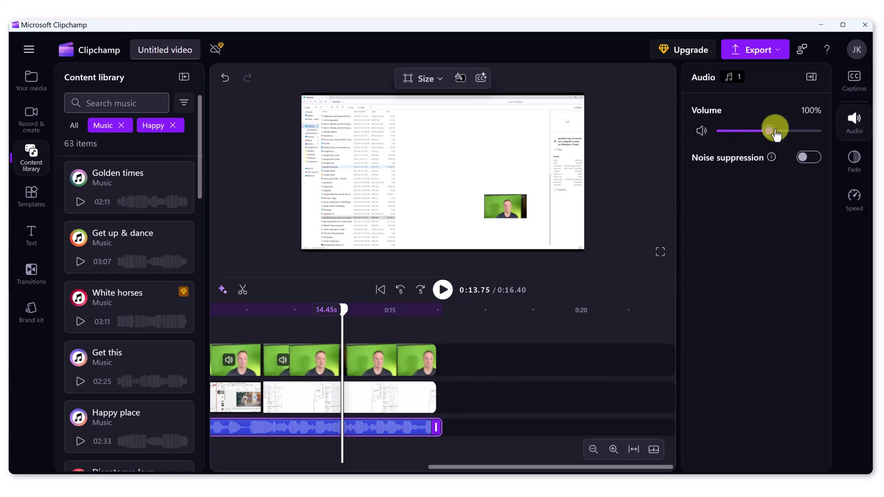
pyautogui.click(854, 162)
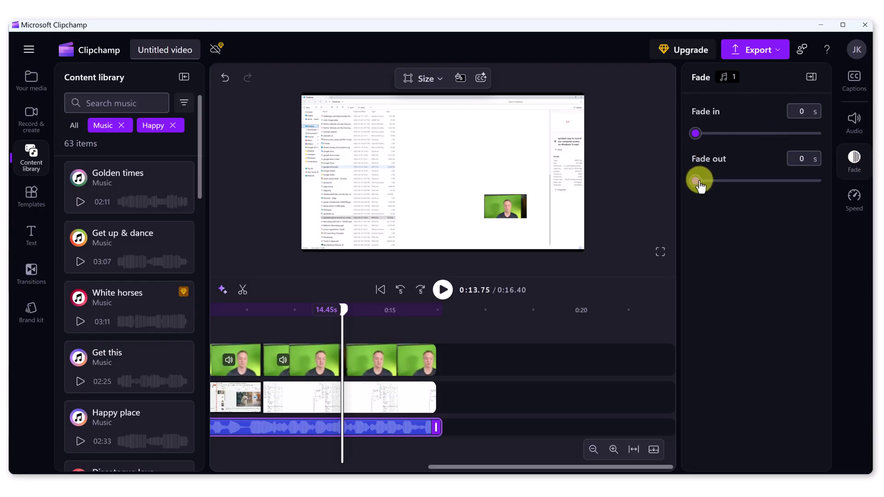
pyautogui.moveTo(695, 180); pyautogui.dragTo(780, 182)
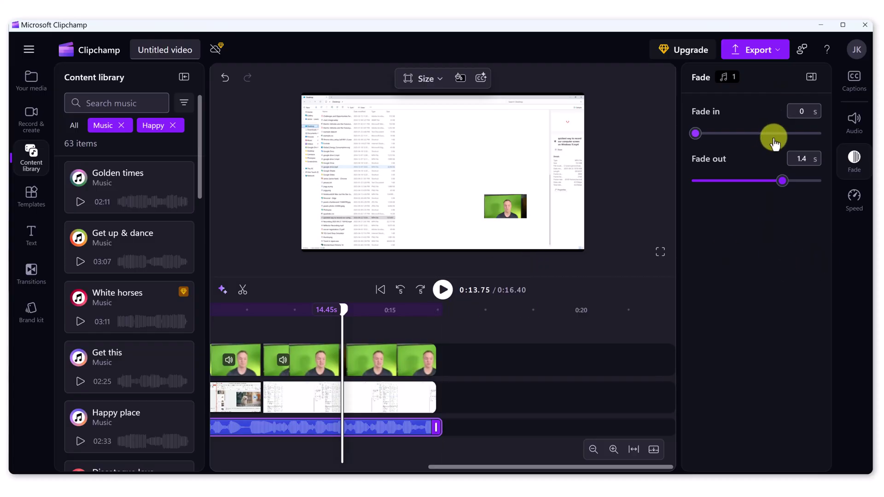
# - Retitle the project 'Demo' and show the export video-quality choices
pyautogui.click(159, 50)
pyautogui.press('BackSpace')
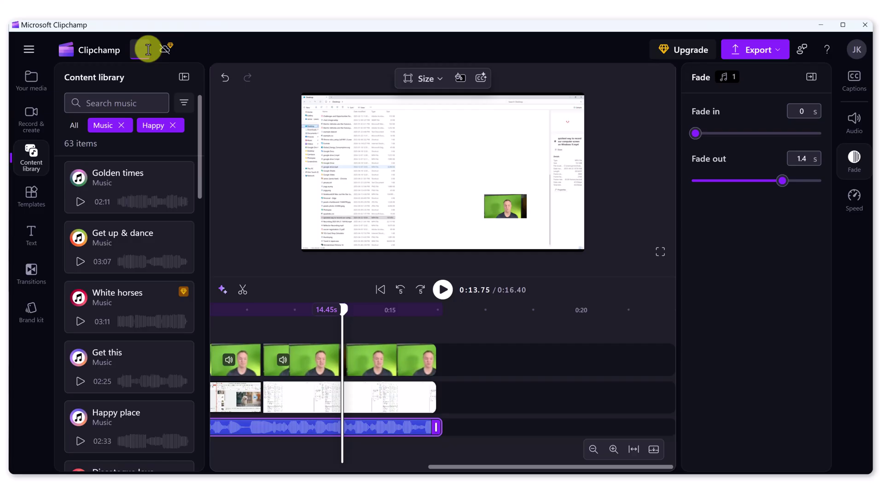
pyautogui.write('Demo')
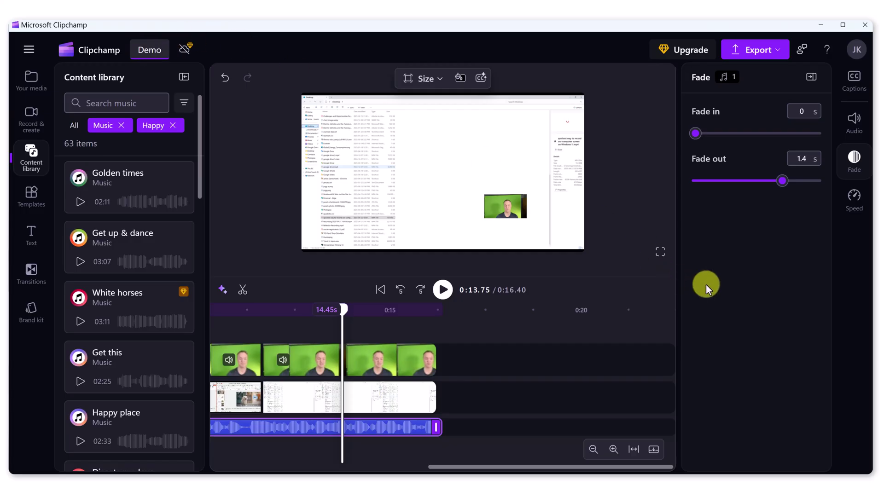
pyautogui.click(775, 49)
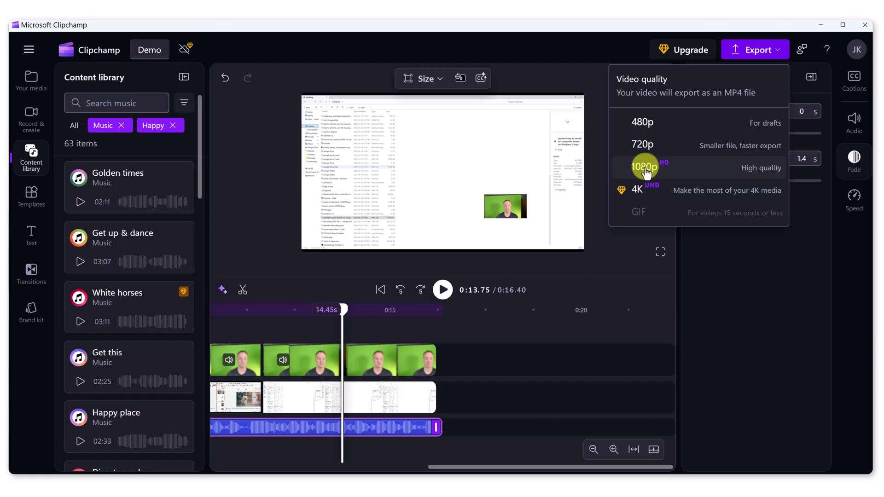
# - Export Demo at 1080p, then pause and minimise the Media Player preview
pyautogui.click(645, 168)
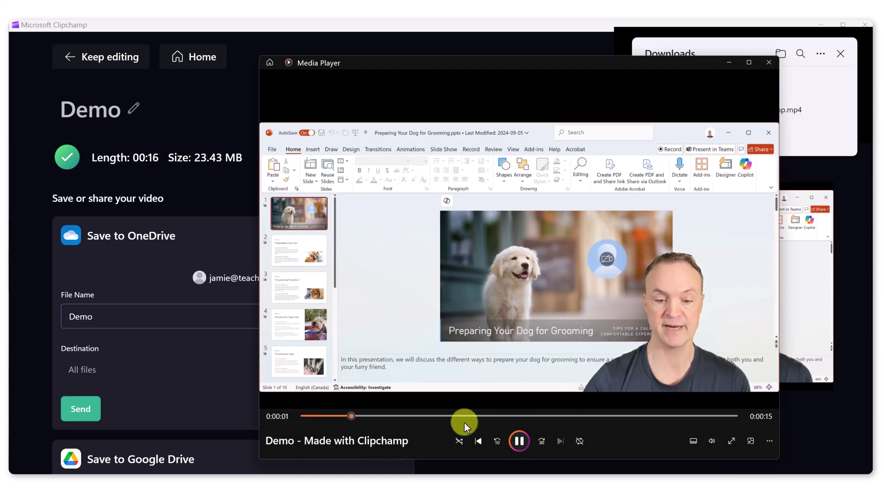
pyautogui.click(516, 443)
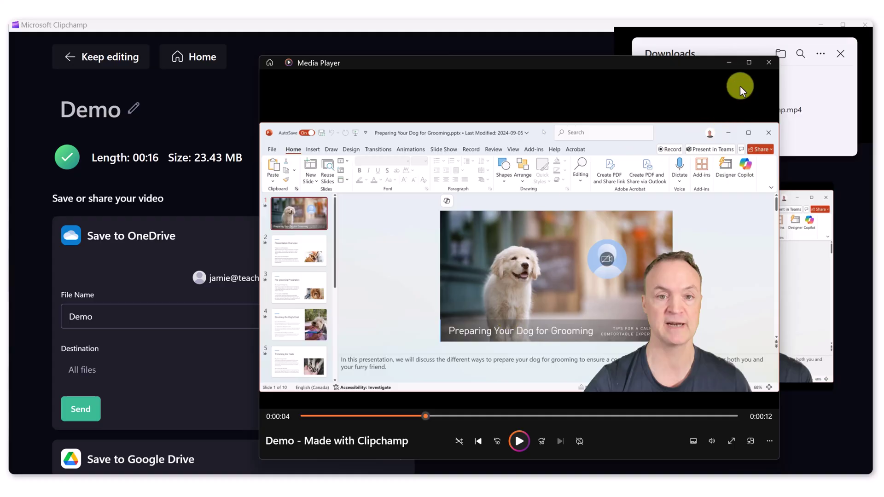
pyautogui.click(729, 63)
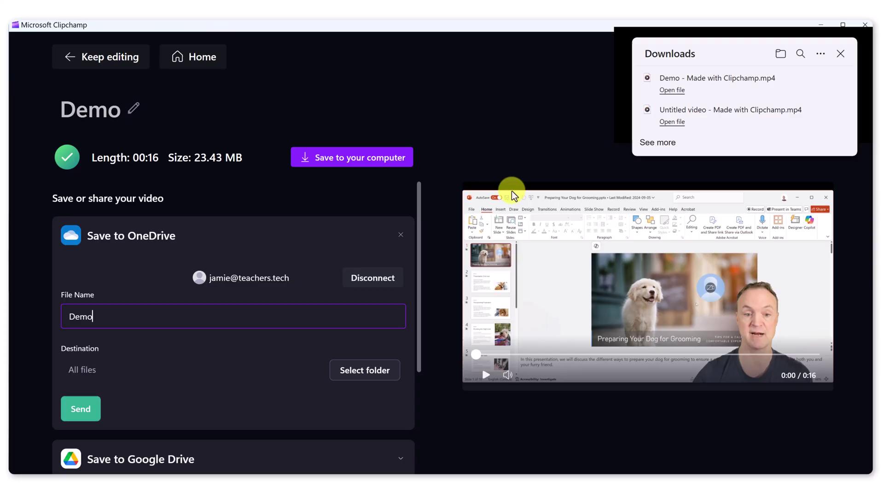